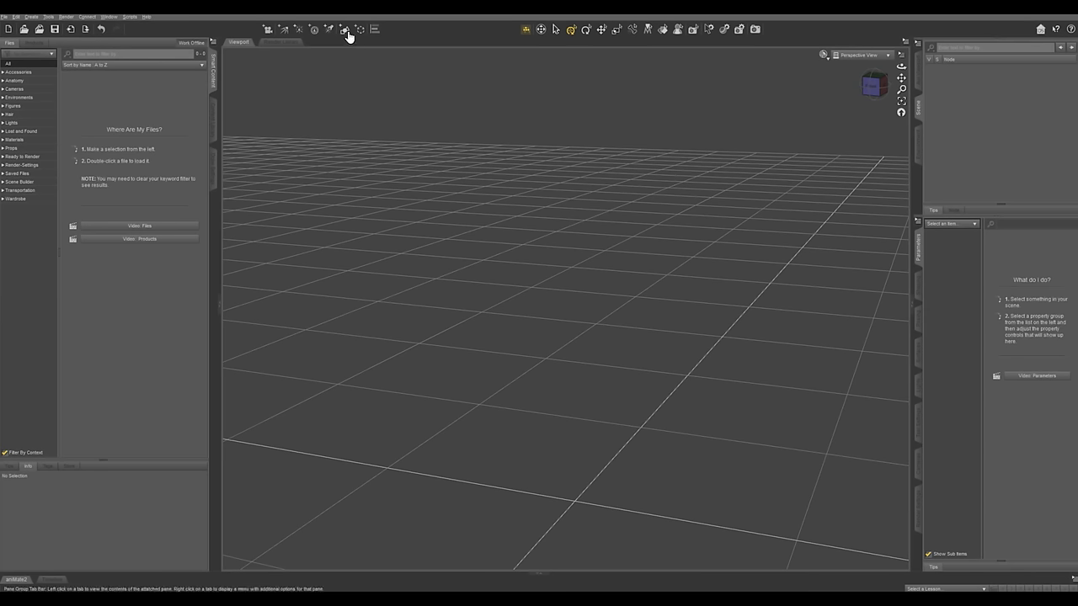
Step: Create a 1 m sphere primitive with 12 segments and 24 sides at world center
left_click(31, 17)
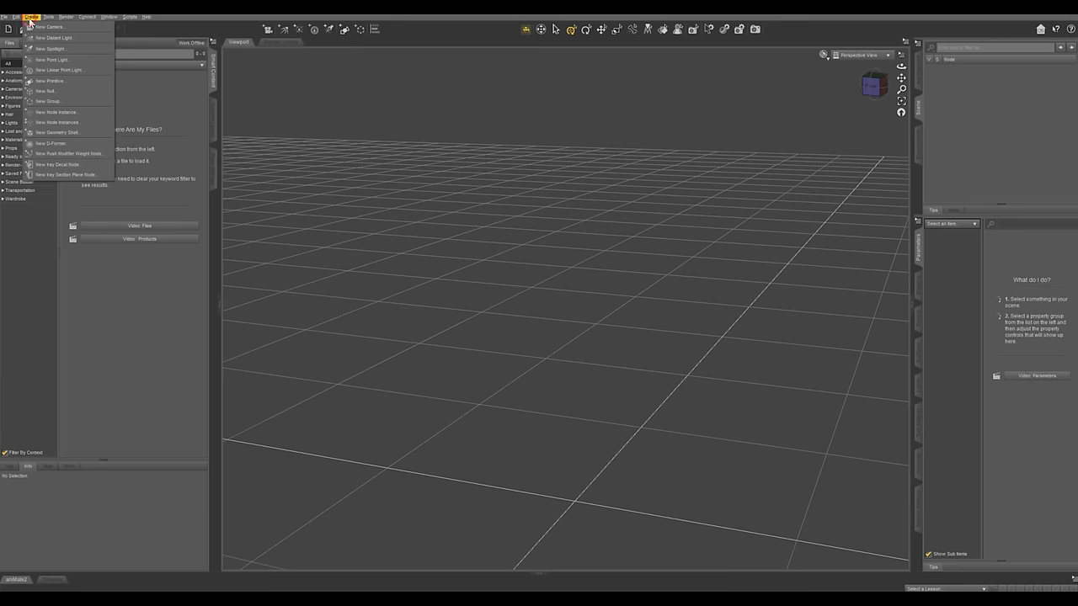
left_click(56, 81)
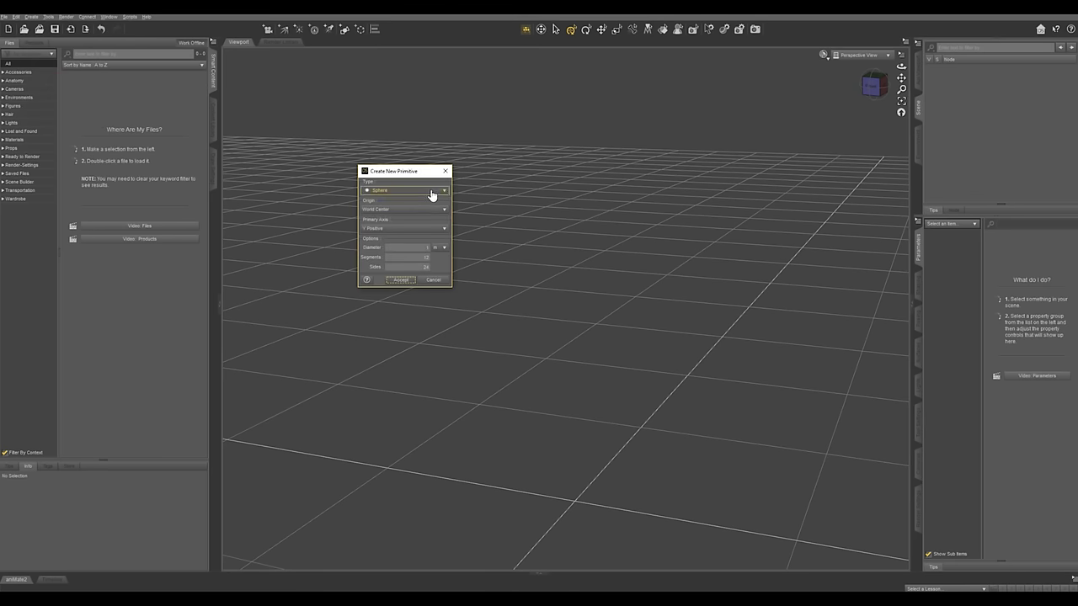
left_click(399, 280)
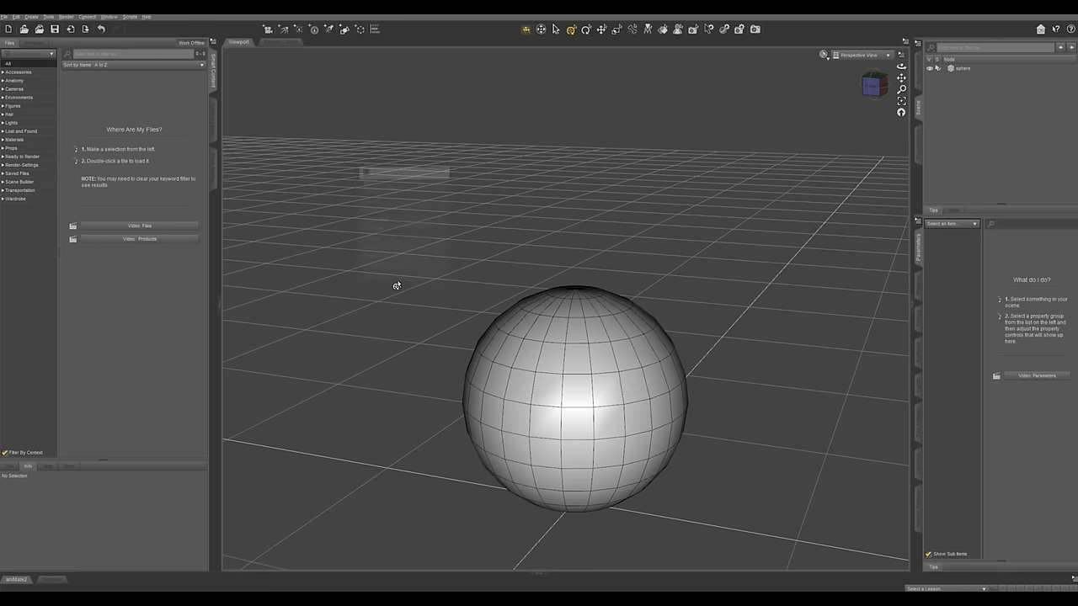
Step: Select the sphere in the Scene pane and convert it to a SubD surface via Edit > Geometry
left_click(635, 338)
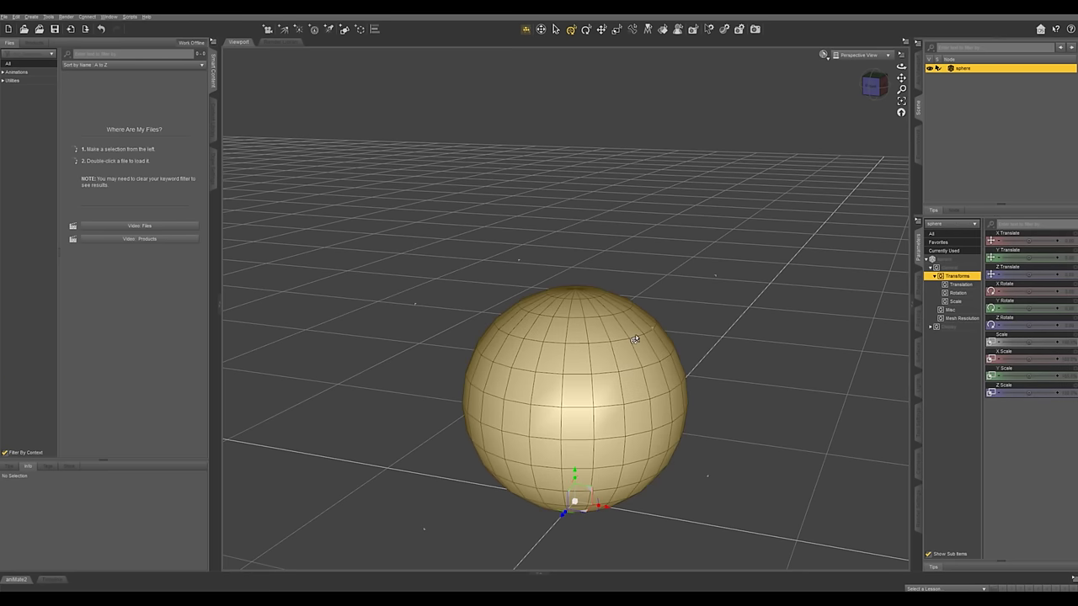
left_click(963, 68)
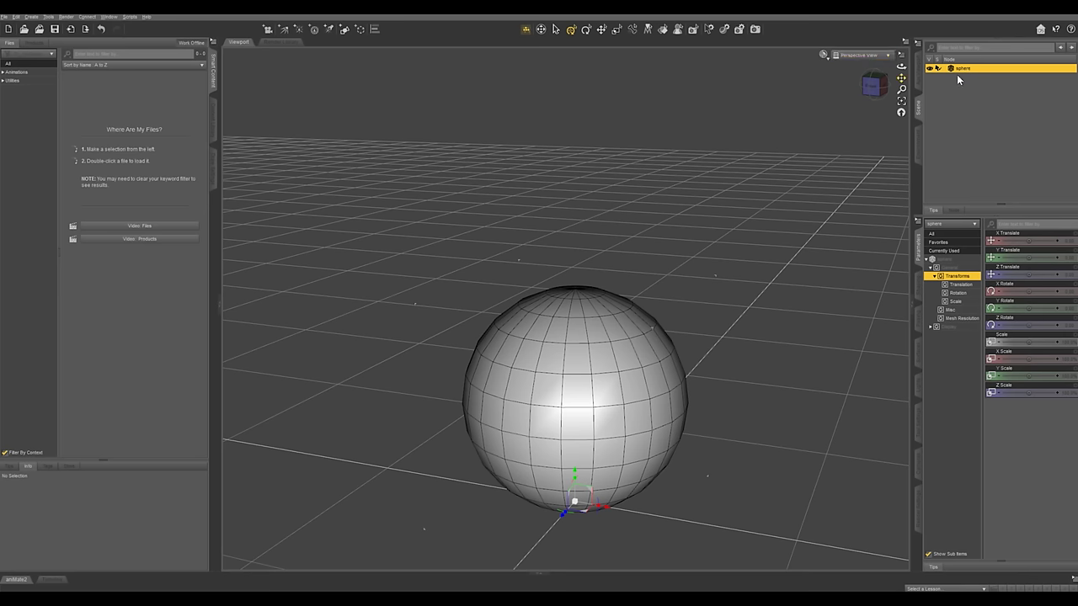
left_click(920, 106)
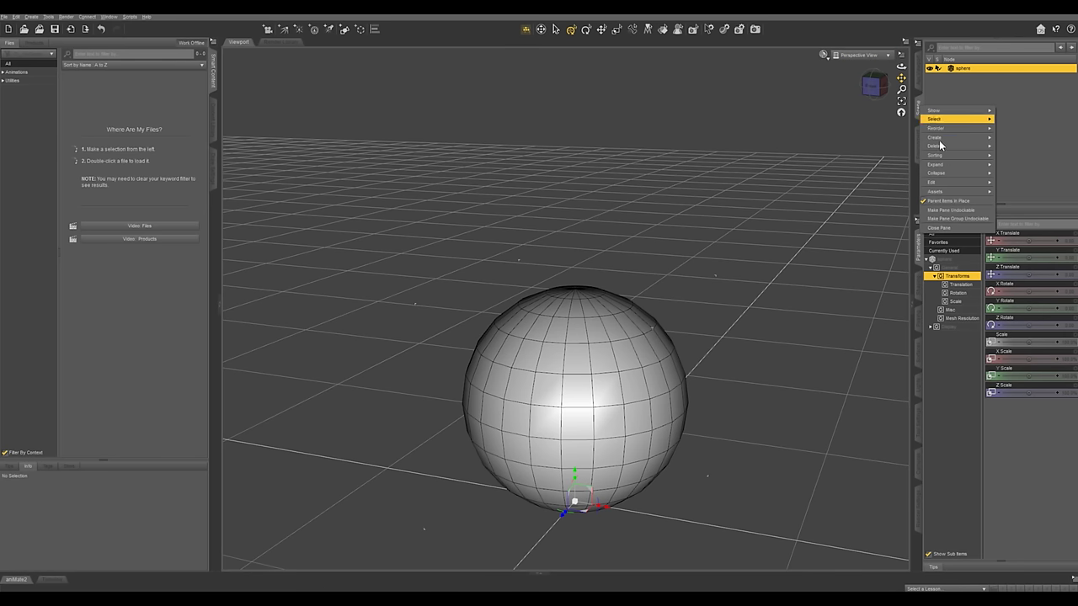
mouse_move(945, 182)
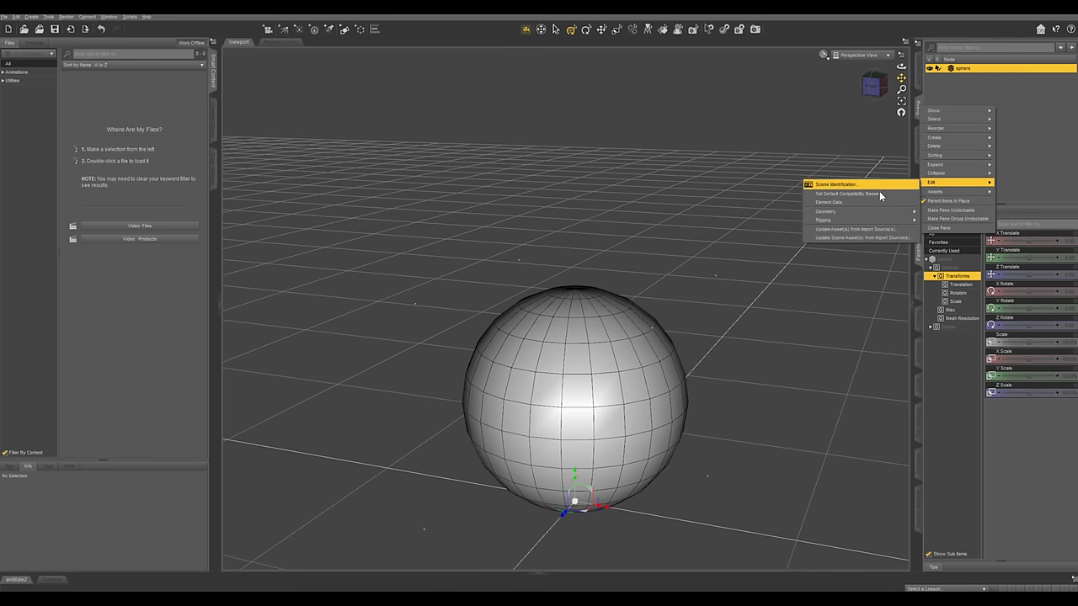
mouse_move(861, 212)
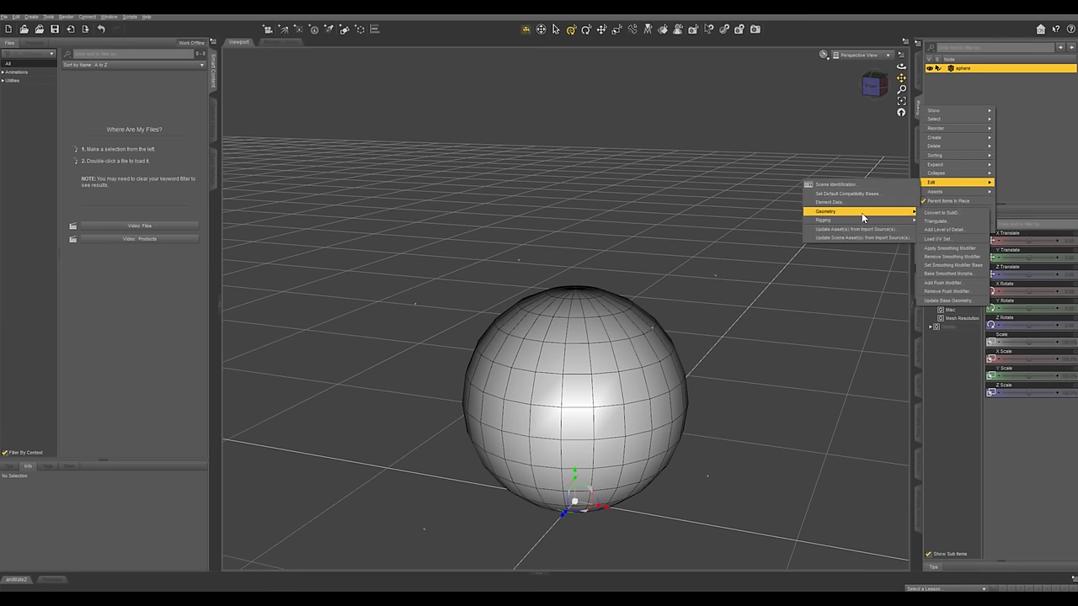
left_click(927, 213)
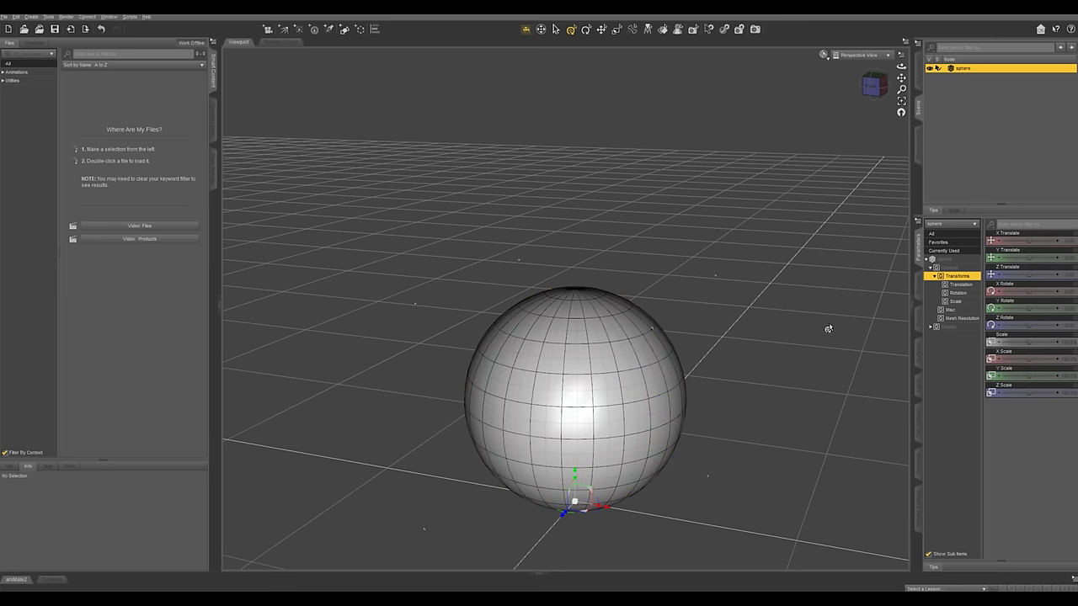
Step: Raise the sphere's View SubD Level to 2 under Mesh Resolution and frame it in the viewport
left_click(956, 319)
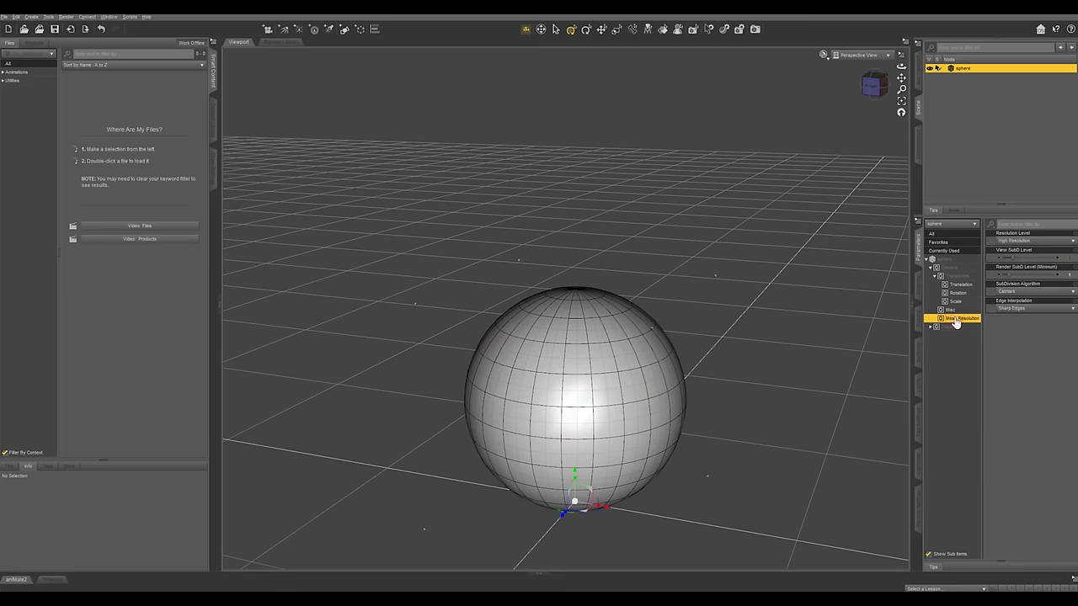
mouse_move(1060, 267)
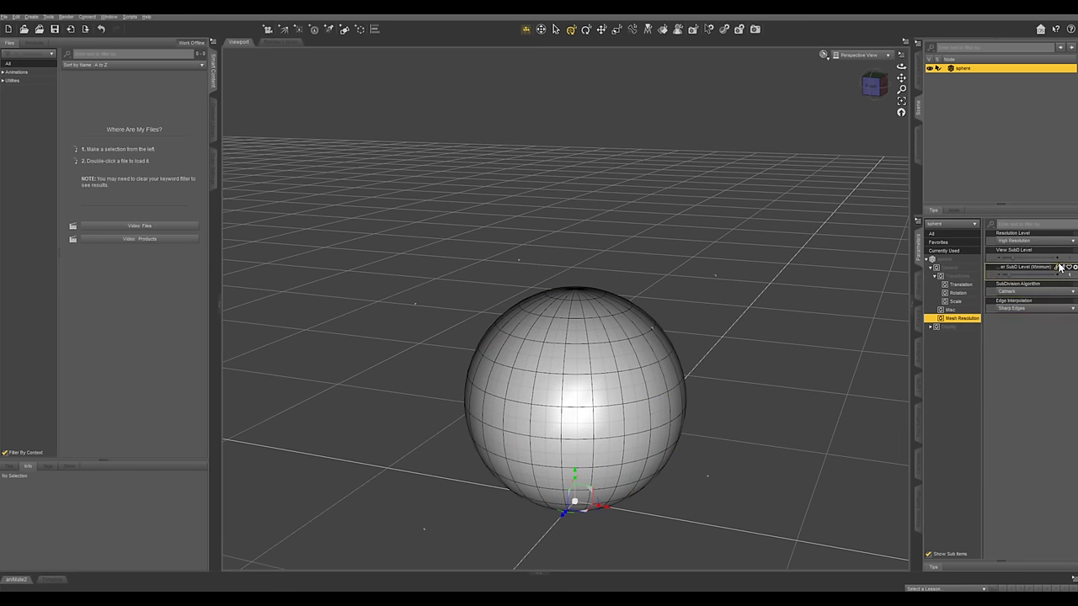
left_click(1059, 260)
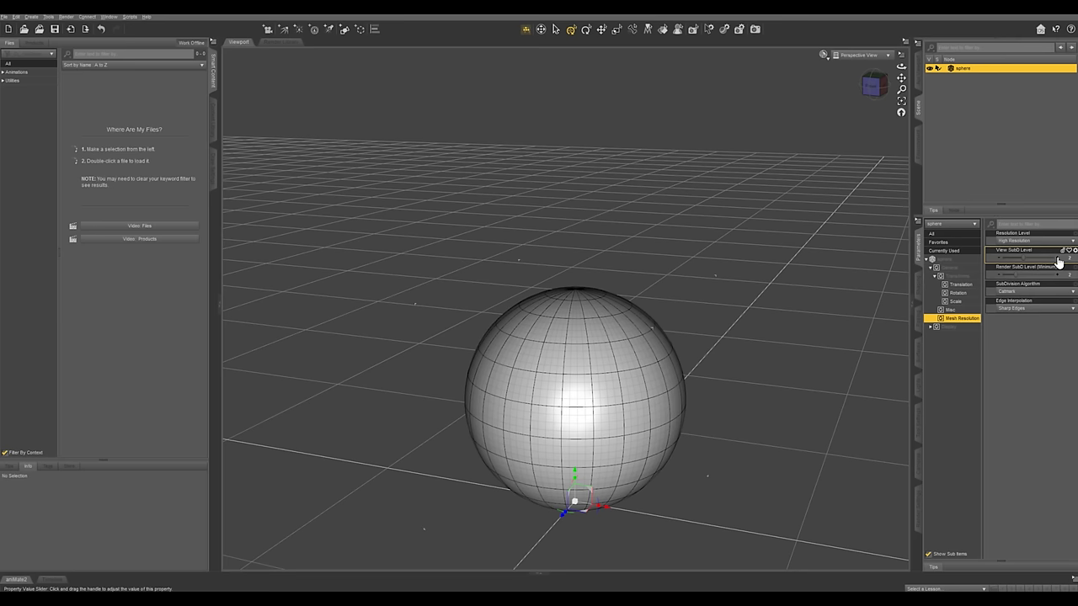
left_click(902, 107)
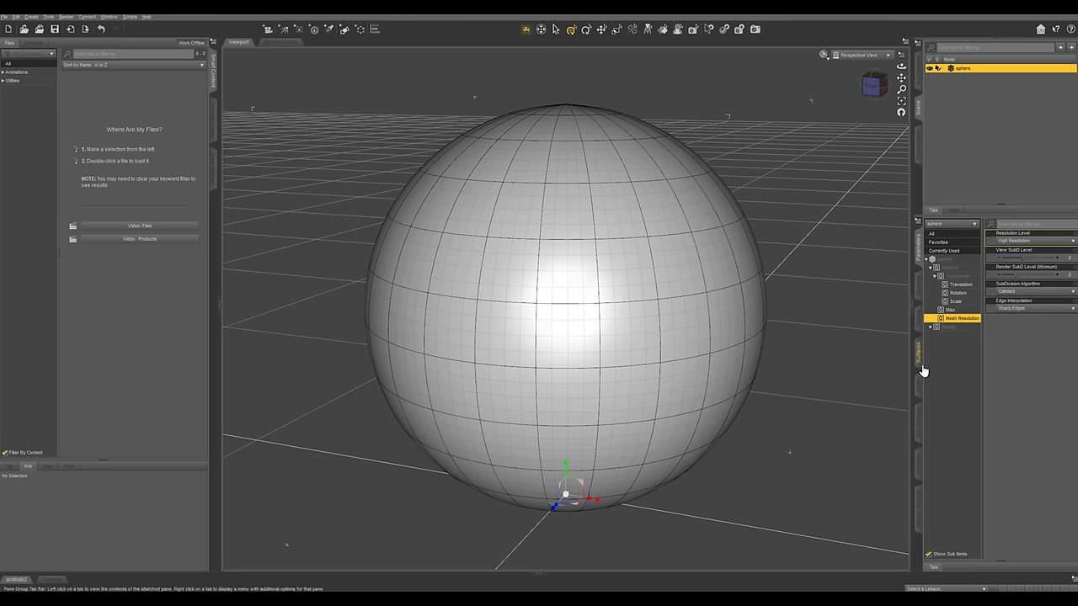
Step: Apply the Iray Uber Base shader preset to the sphere's Default surface
left_click(919, 355)
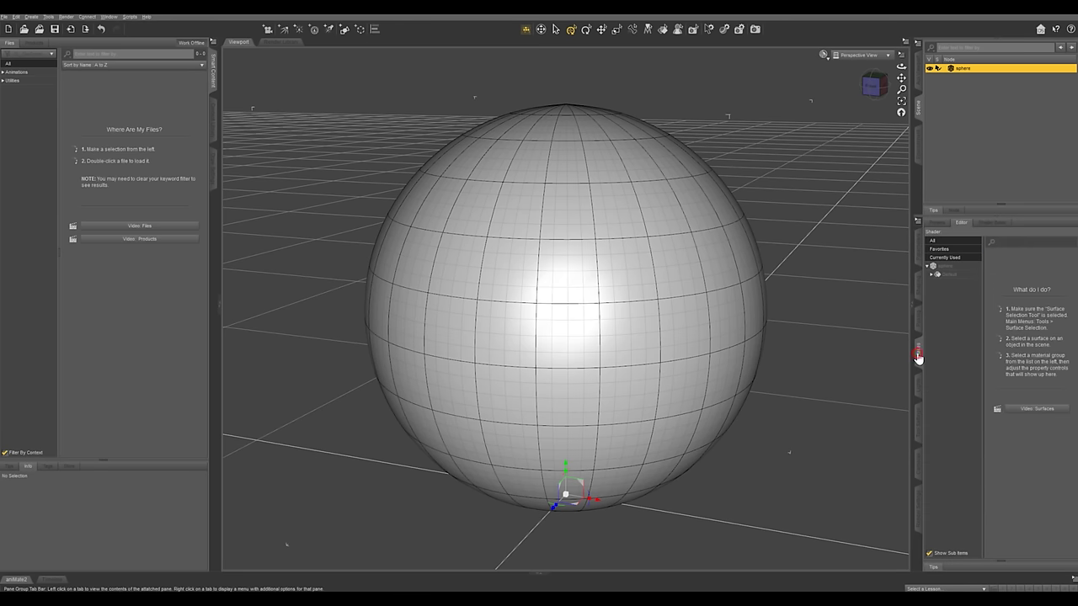
left_click(947, 276)
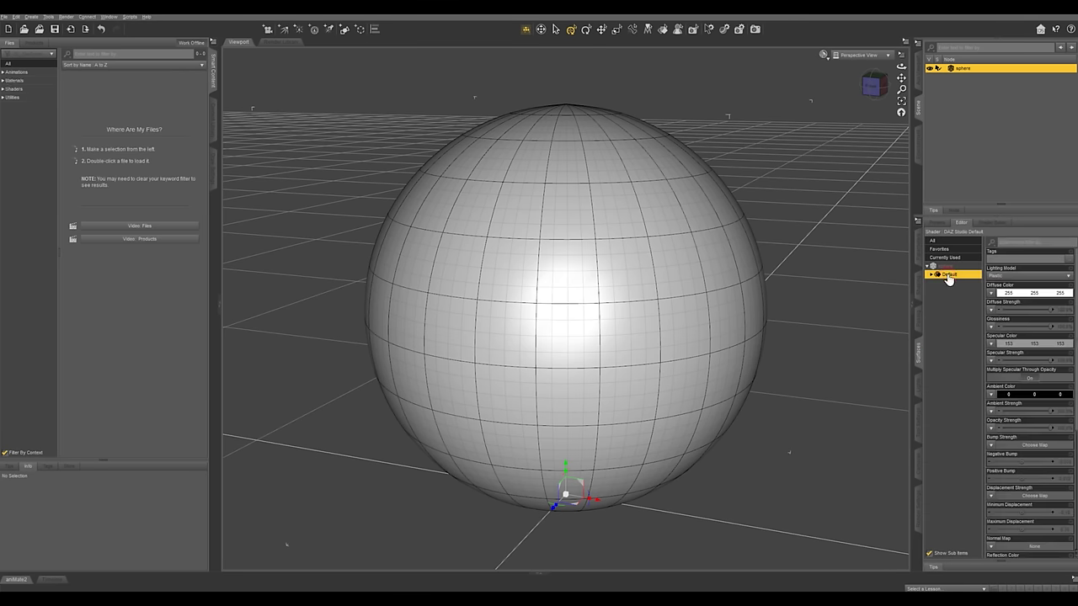
left_click(937, 223)
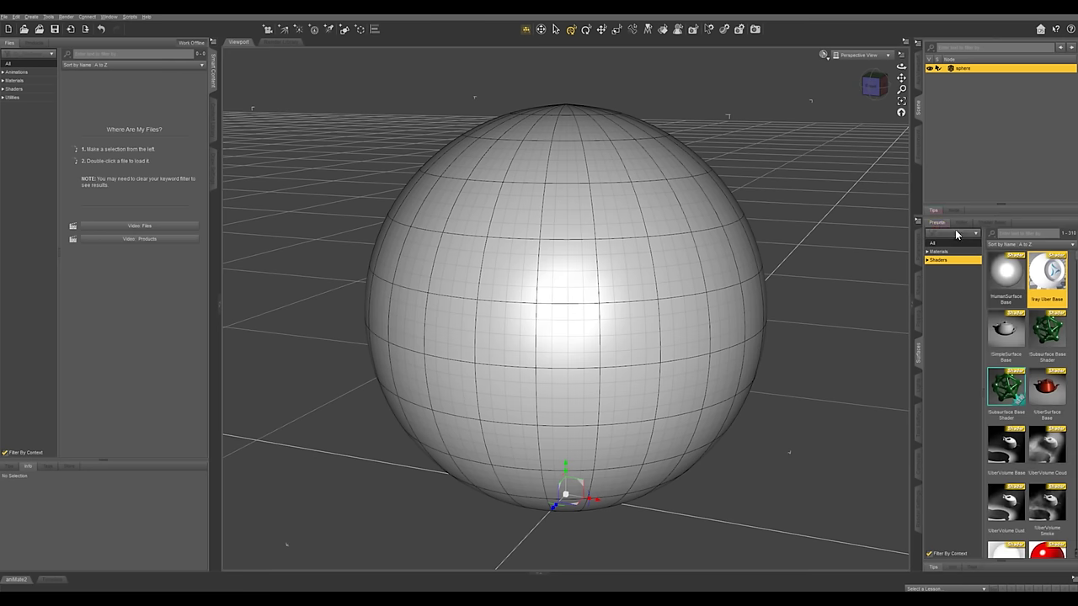
double_click(1041, 266)
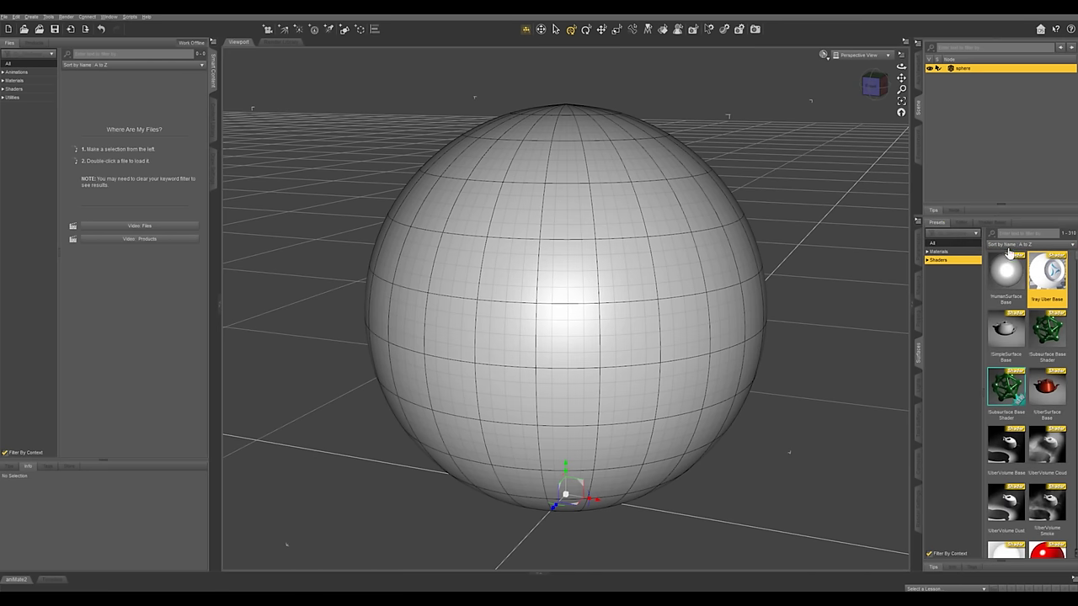
left_click(960, 225)
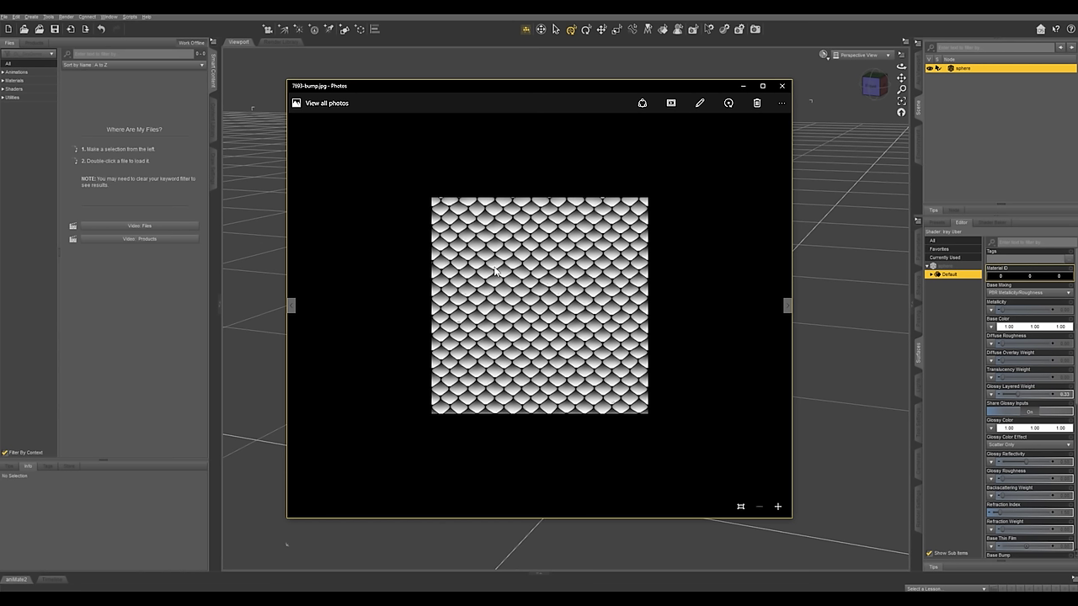
Step: Close the Photos preview and filter the sphere's surface properties to find Base Bump
left_click(782, 86)
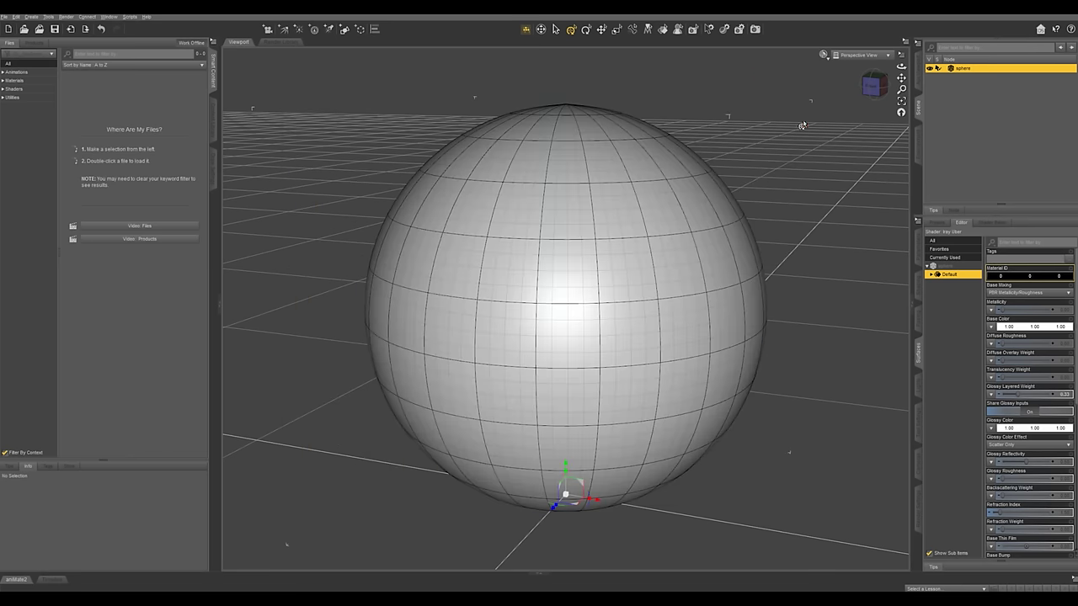
left_click(1006, 320)
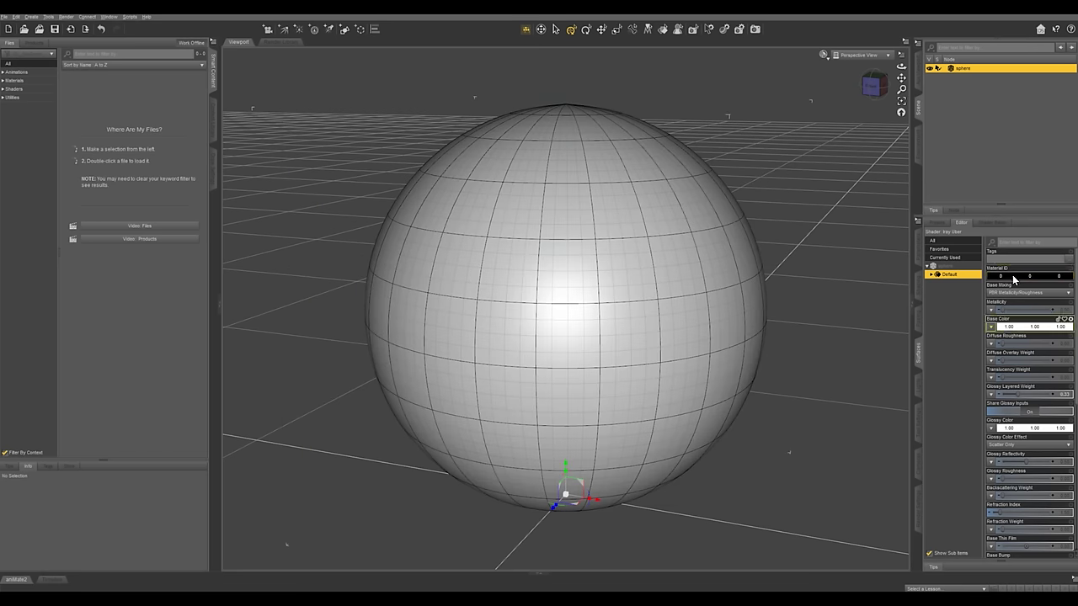
left_click(1021, 243)
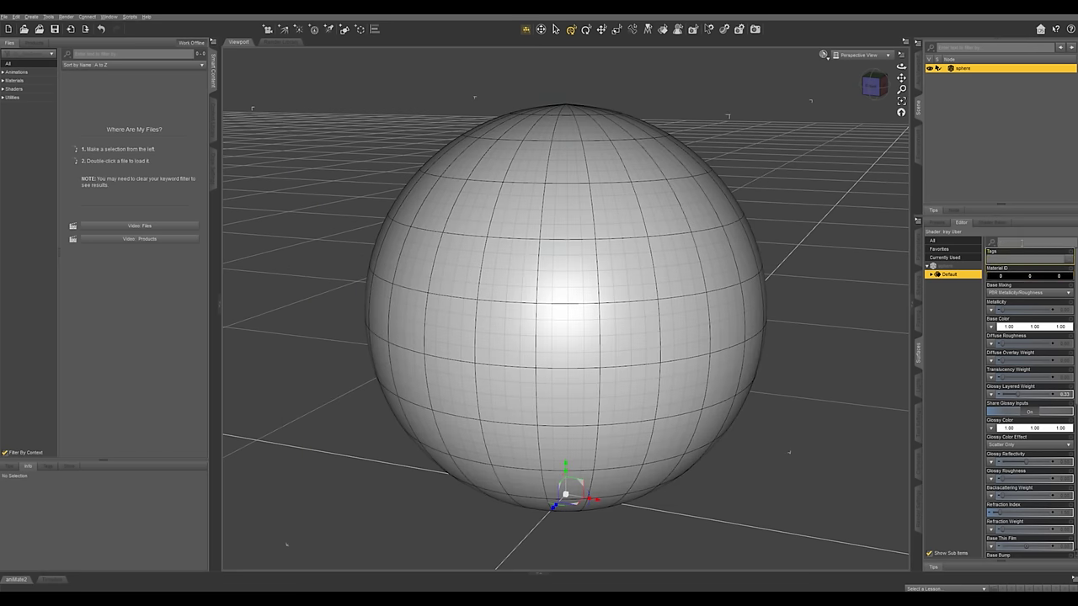
type("ba")
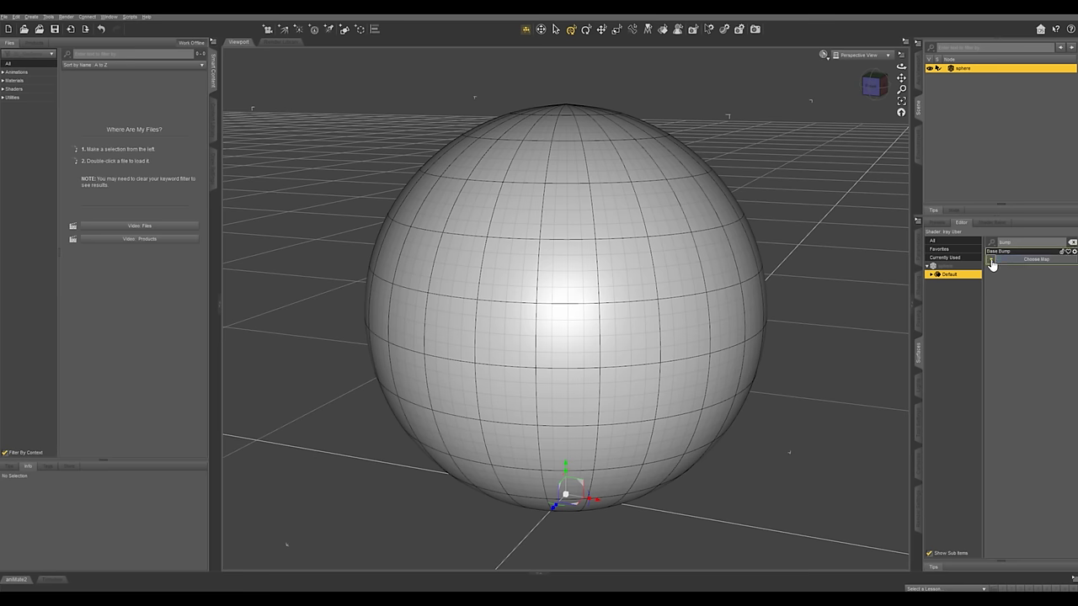
Step: Load Desktop > maps > 7693-bump.jpg as the Base Bump map
left_click(992, 260)
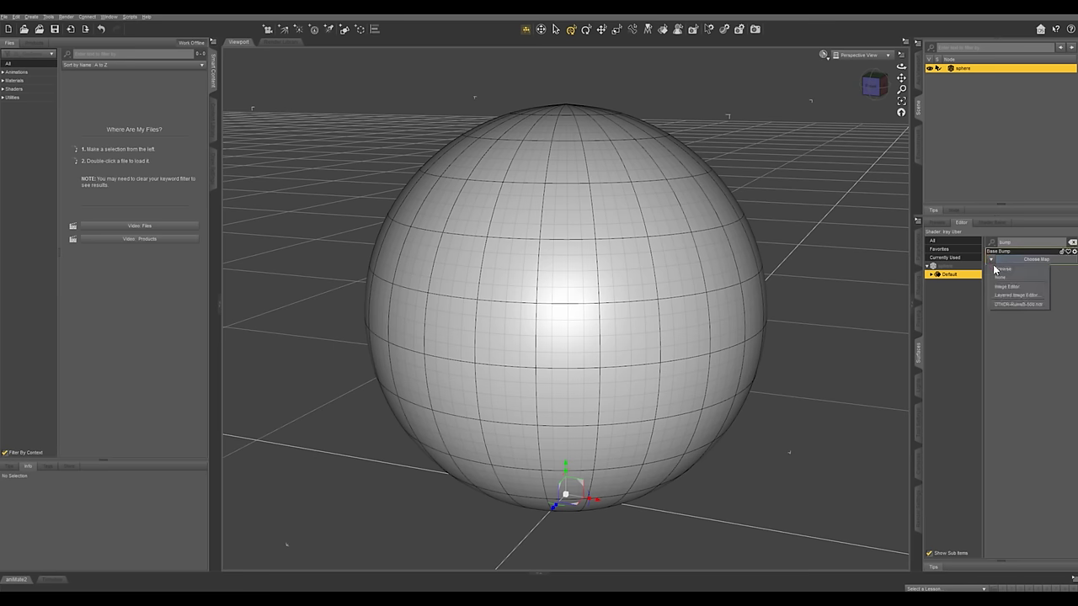
left_click(995, 268)
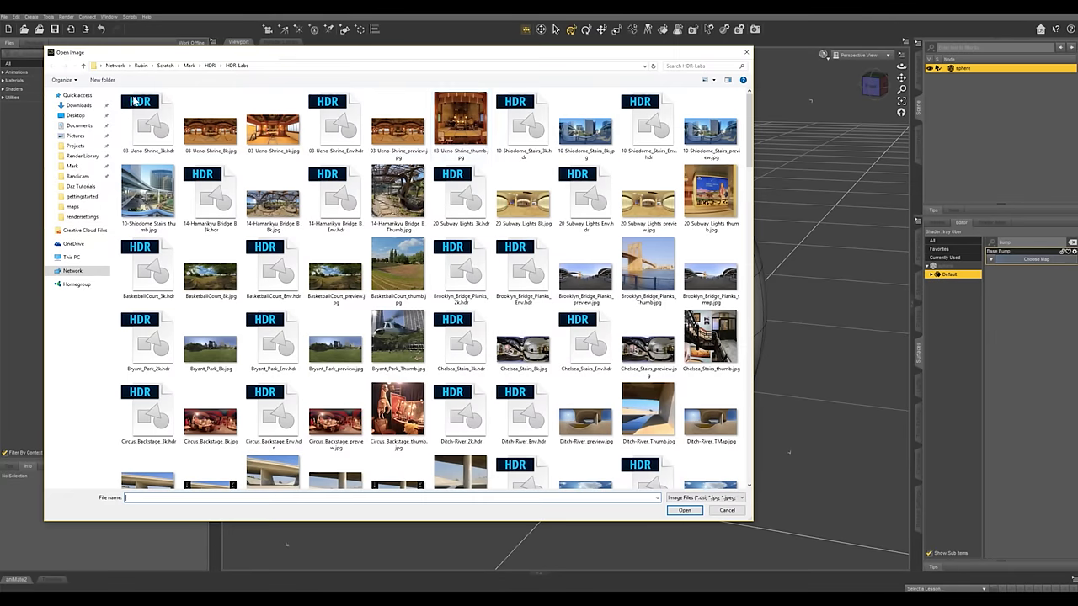
left_click(76, 114)
double_click(185, 116)
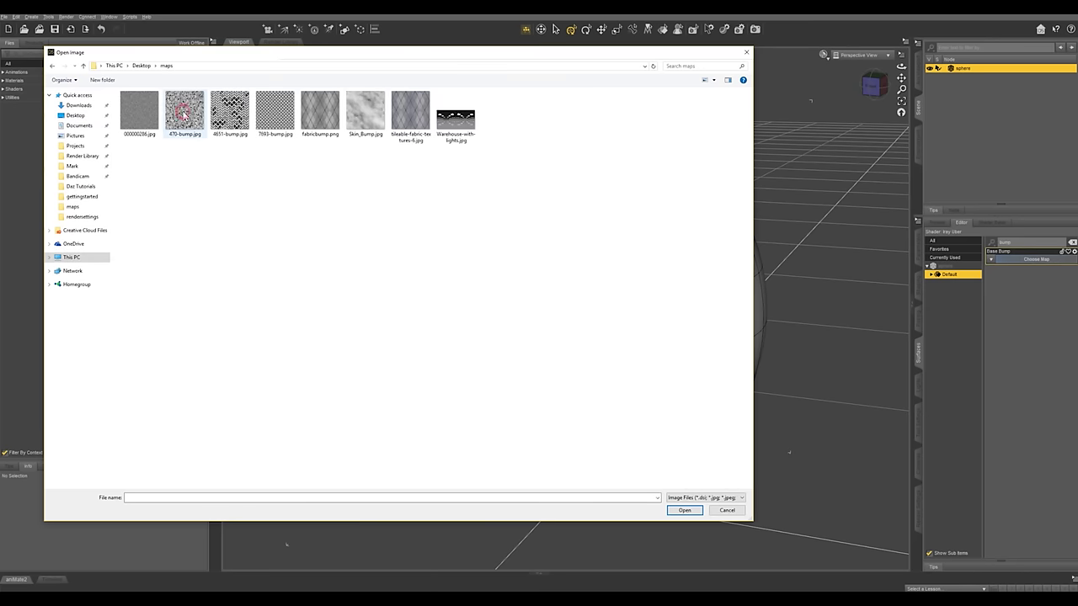
double_click(276, 111)
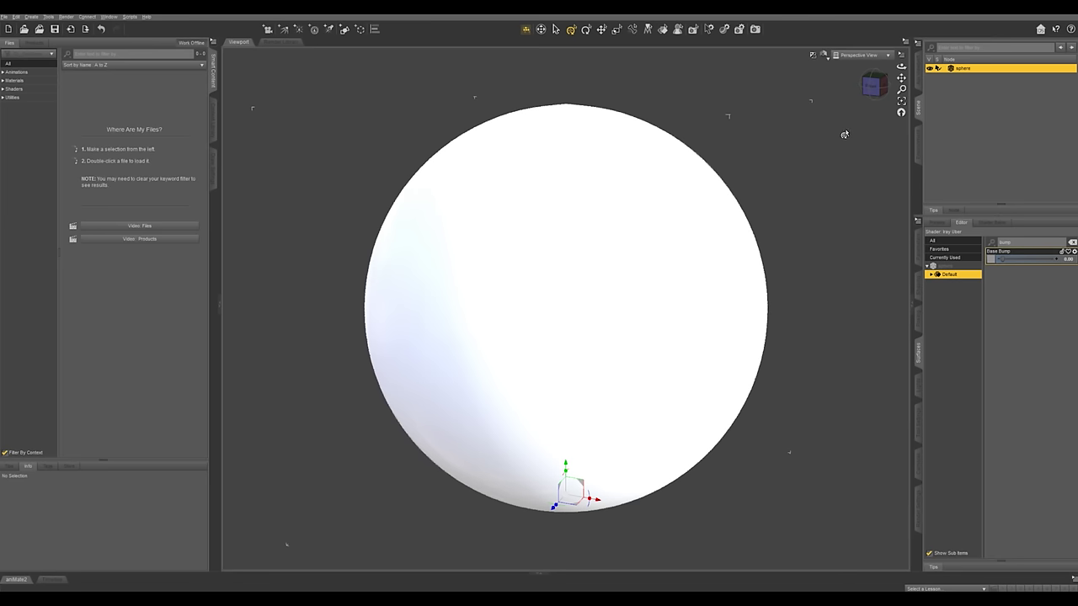
Step: Switch the Render Settings render mode to Interactive
left_click(921, 509)
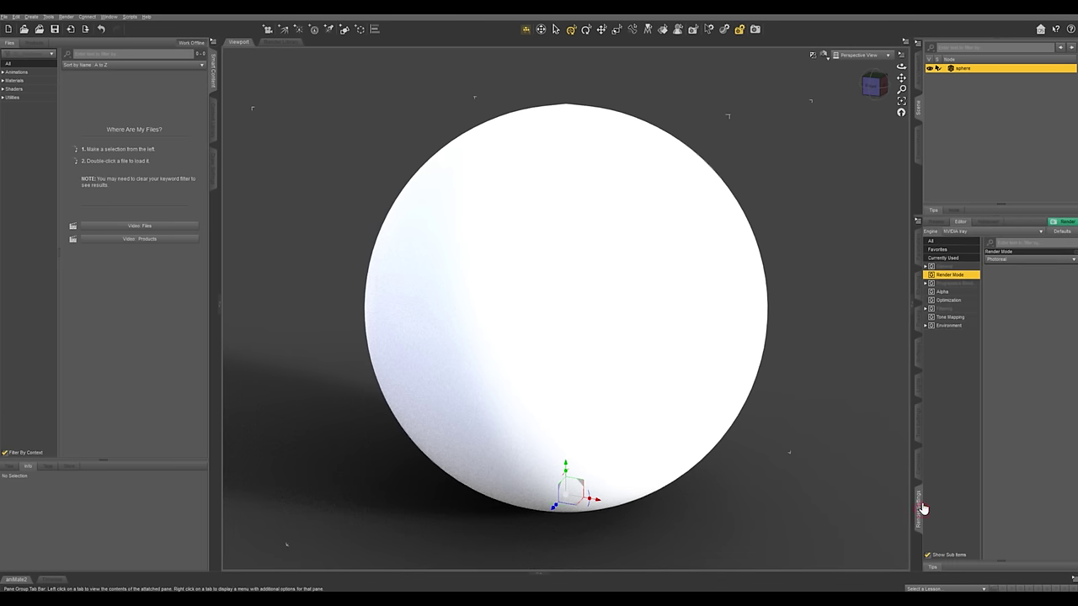
left_click(1013, 259)
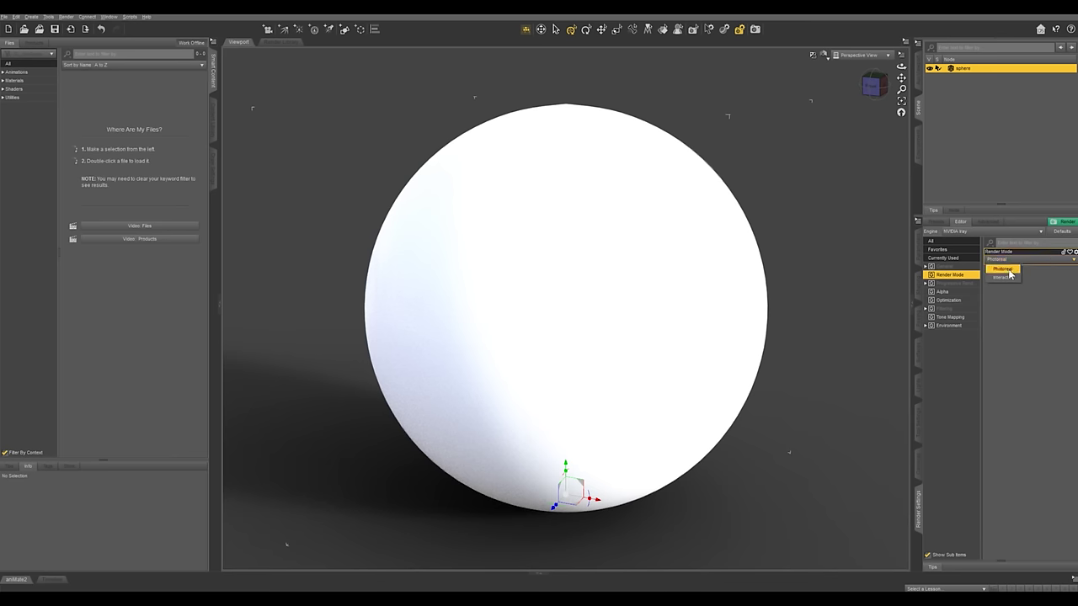
left_click(1005, 277)
Step: Raise the sphere's Base Bump strength above 0 to reveal the fish-scale relief
left_click(919, 360)
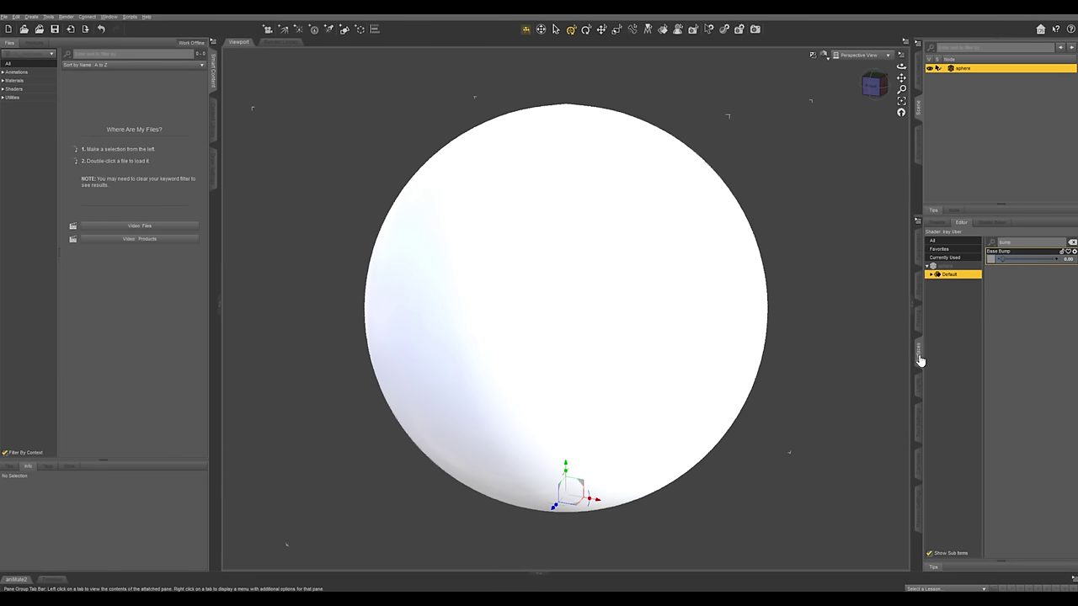
left_click(214, 169)
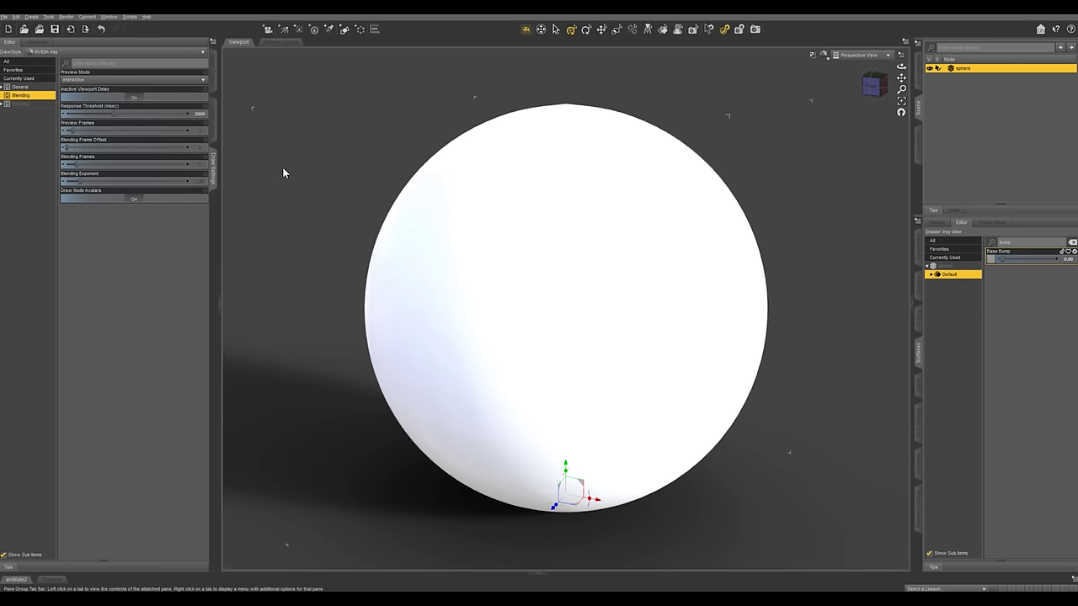
left_click(1066, 259)
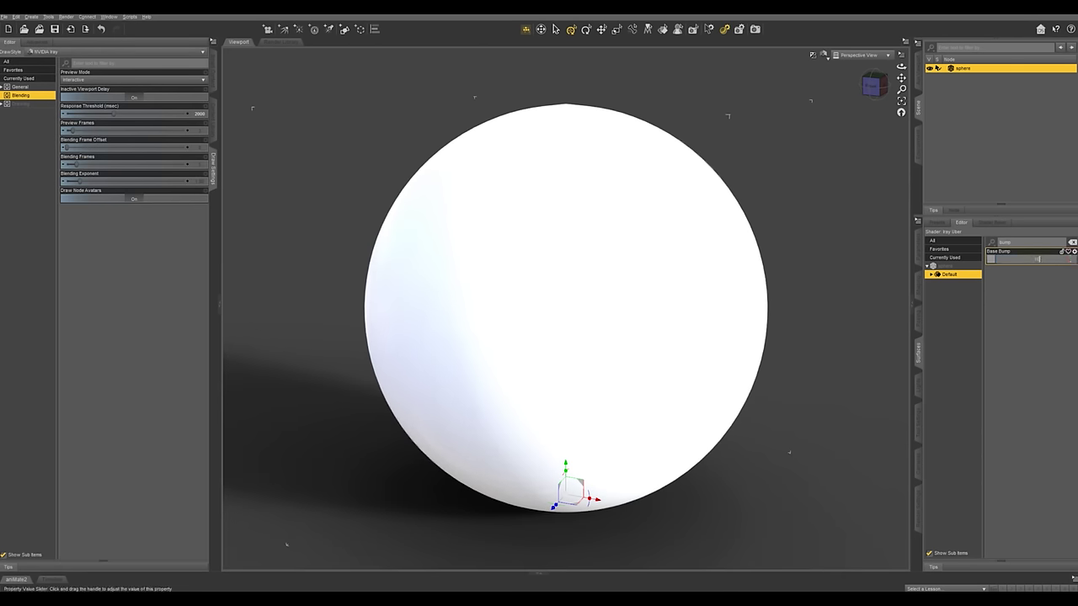
key("Return")
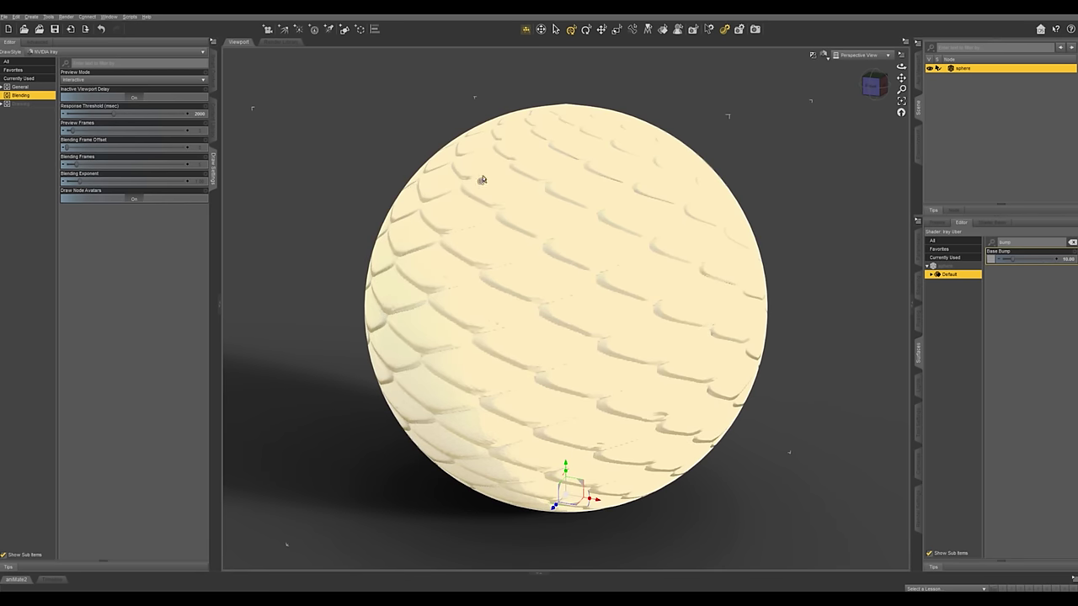
Step: Clear the filter and change the sphere's Base Color to orange
left_click(1071, 242)
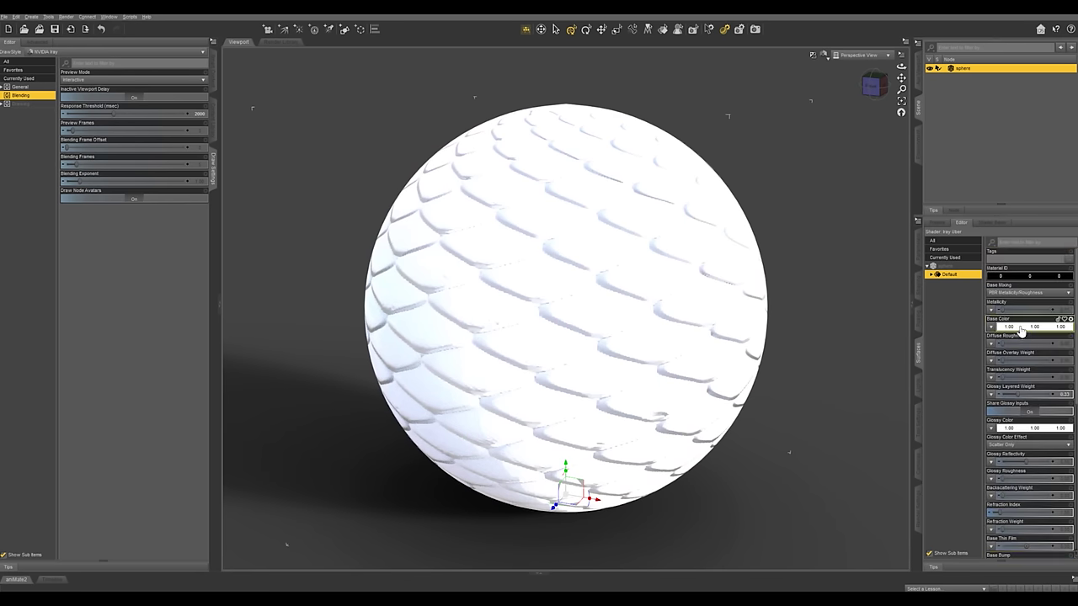
left_click(1021, 330)
left_click(610, 264)
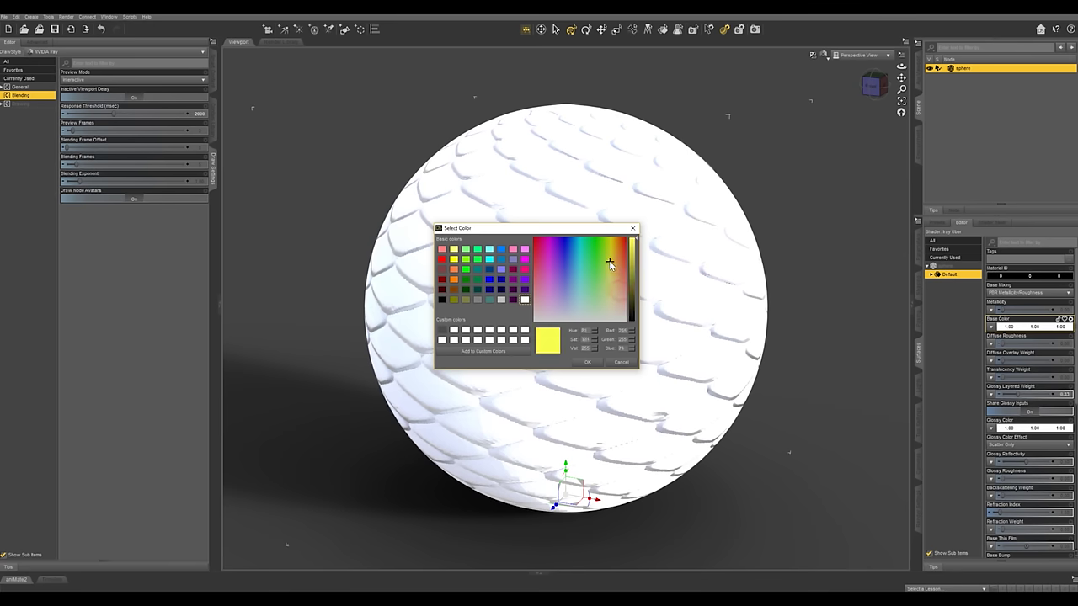
left_click_drag(622, 284, 616, 240)
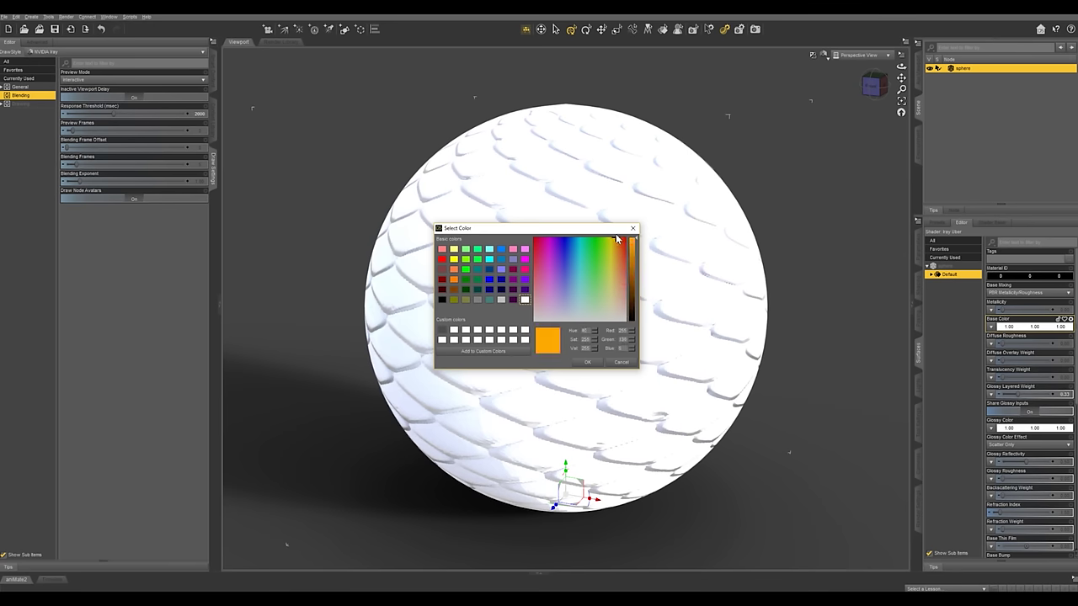
left_click(593, 363)
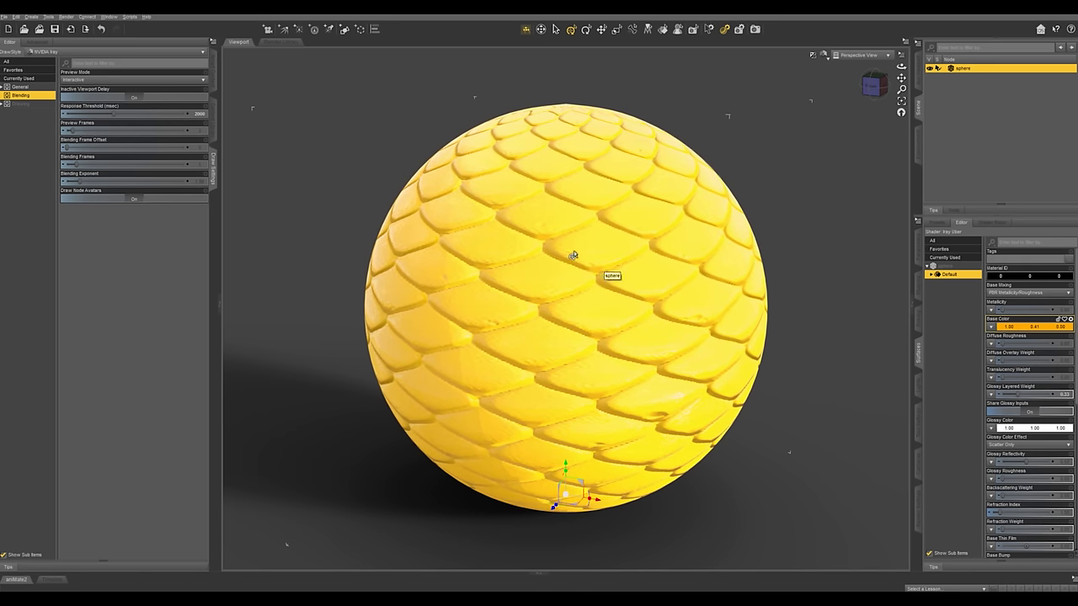
Step: Set the sphere's Base Color back to white
left_click(1024, 326)
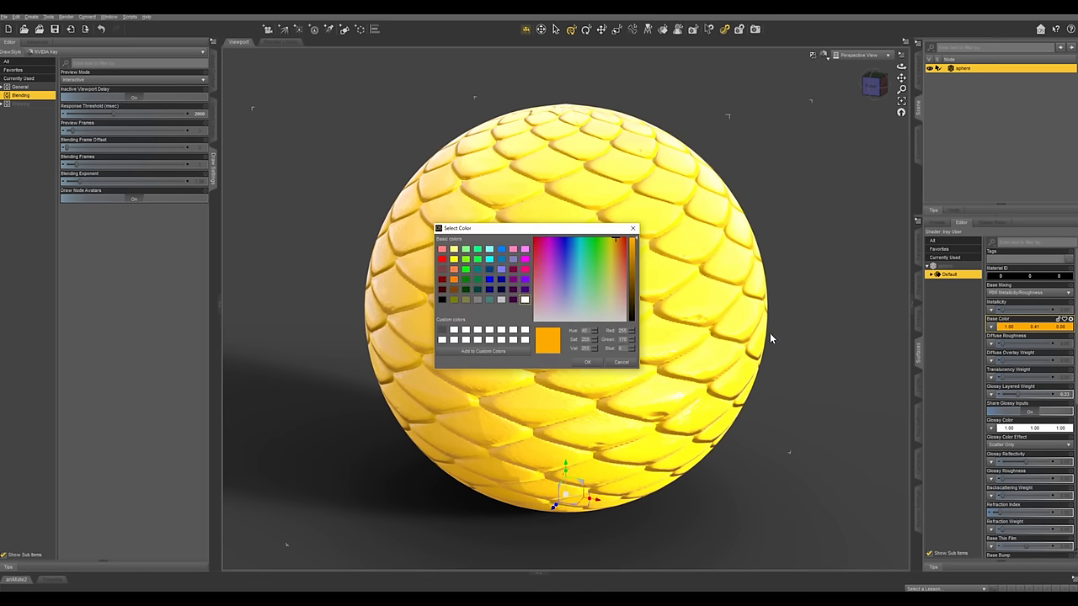
left_click(615, 274)
left_click(601, 365)
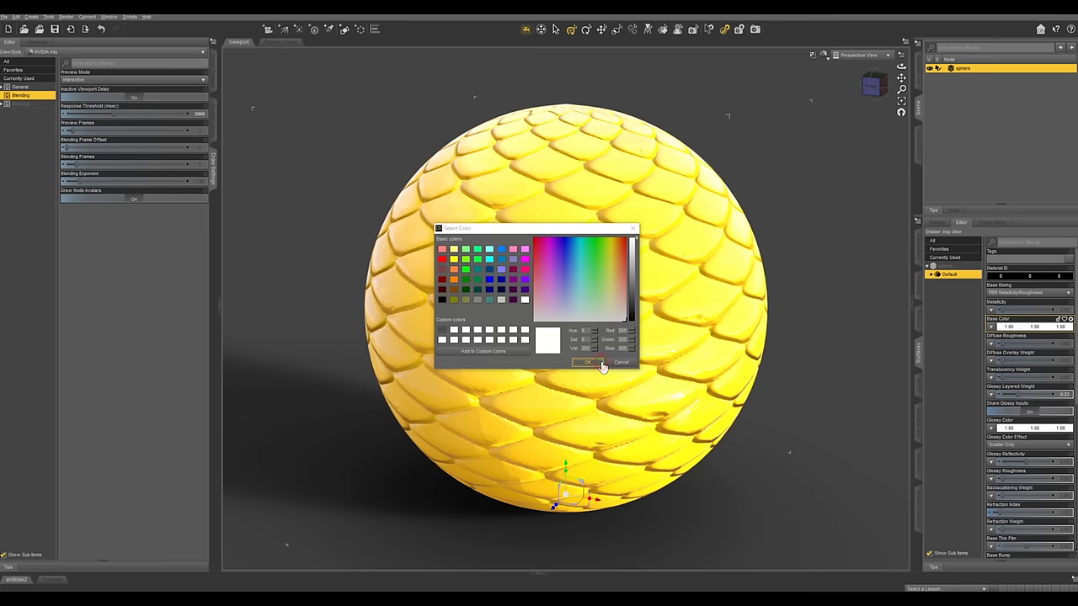
Step: Remove the Base Bump map by setting it to None, then clear the filter
left_click(1034, 242)
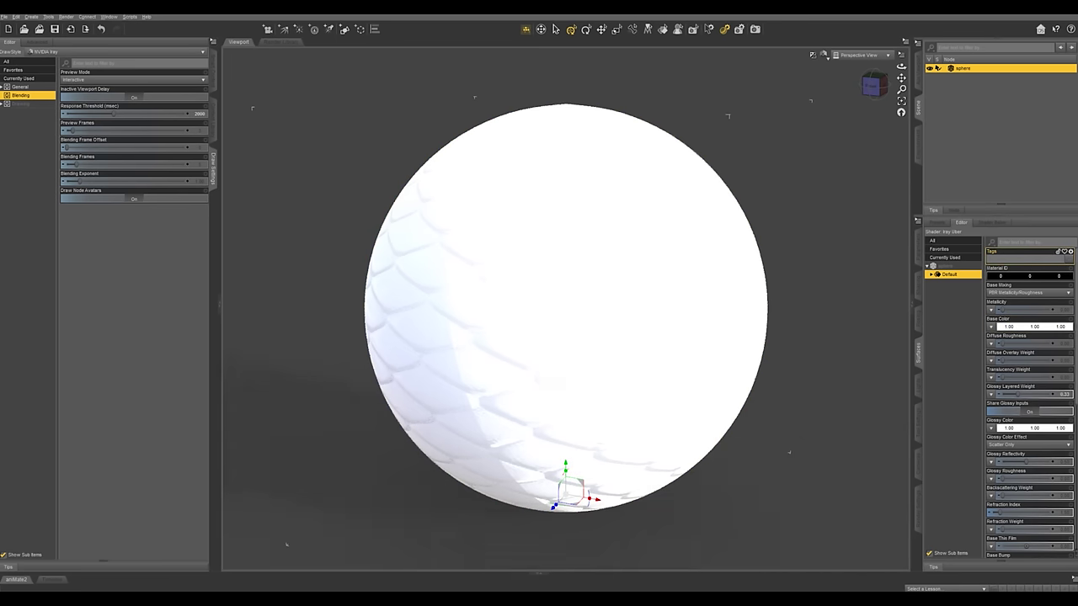
type("to")
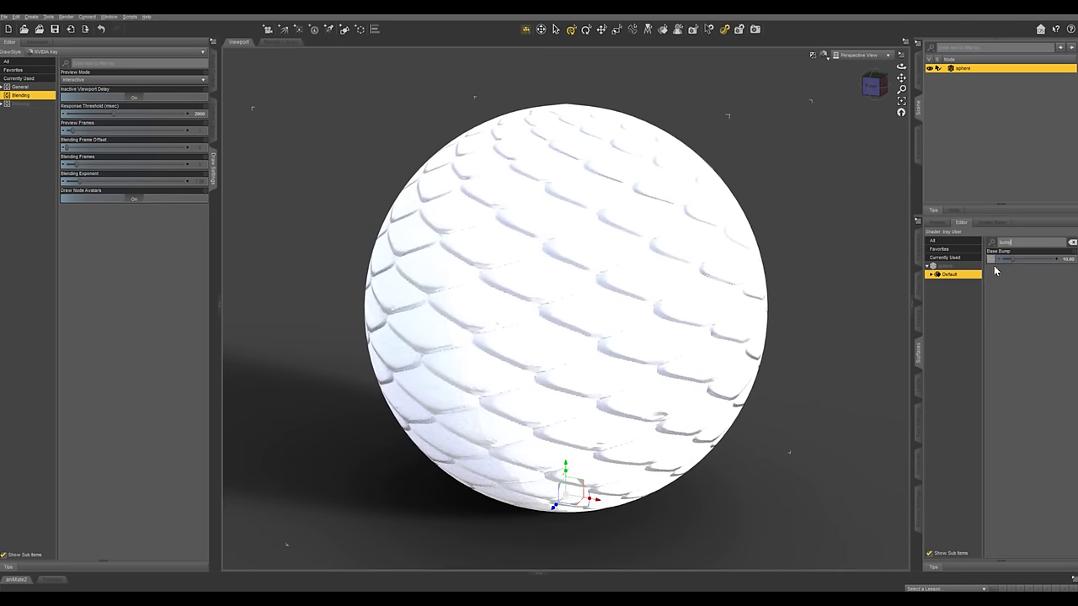
left_click(991, 261)
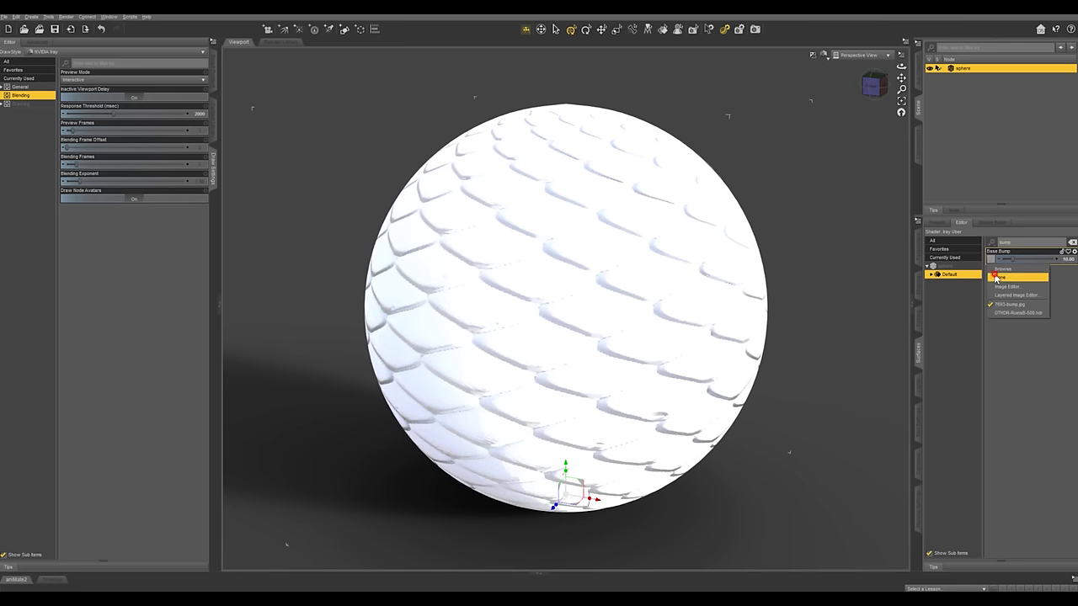
left_click(997, 277)
left_click(1072, 243)
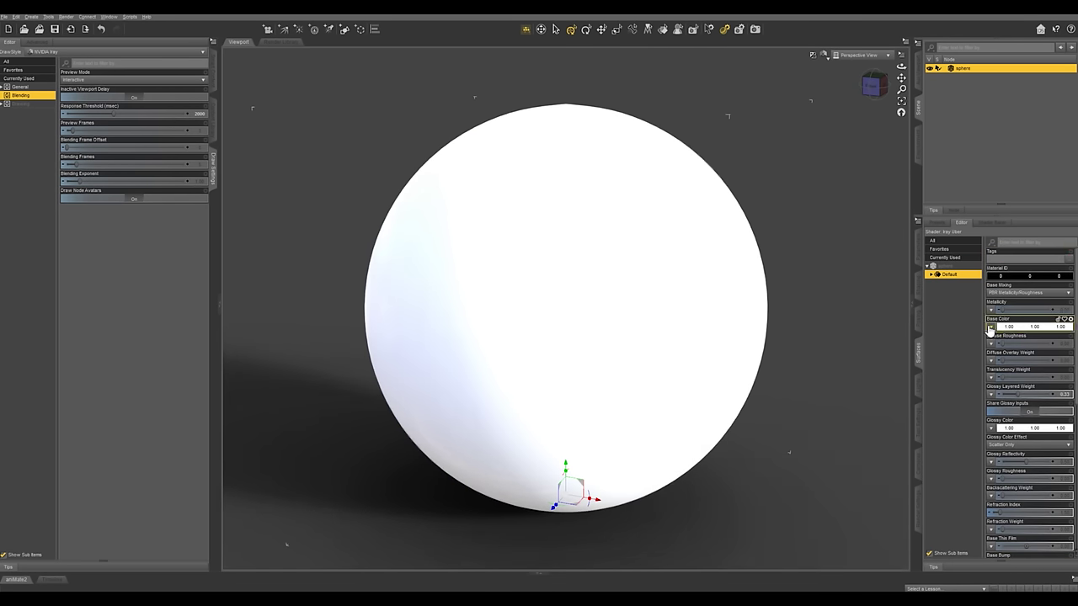
Step: Load tileable-fabric-textures-6.jpg as the Base Color map and bring its image up in Photos
left_click(993, 331)
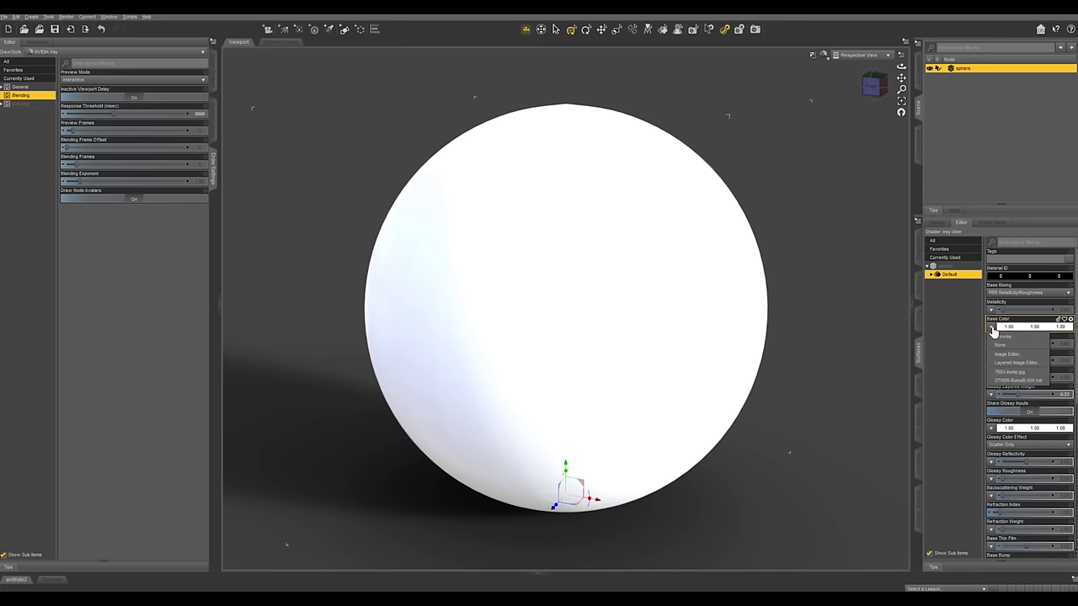
left_click(999, 341)
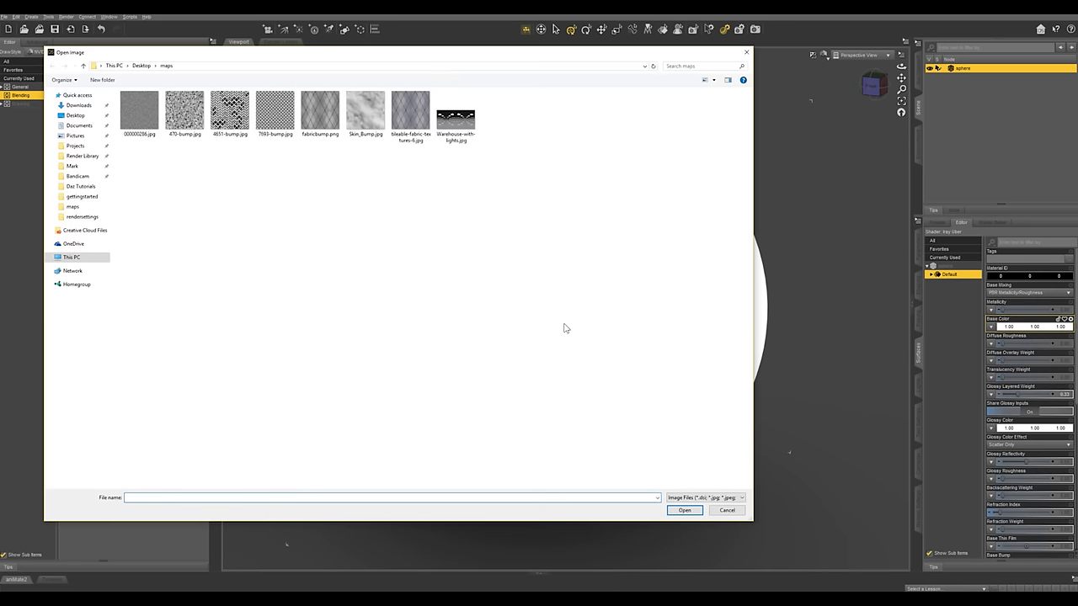
left_click(408, 119)
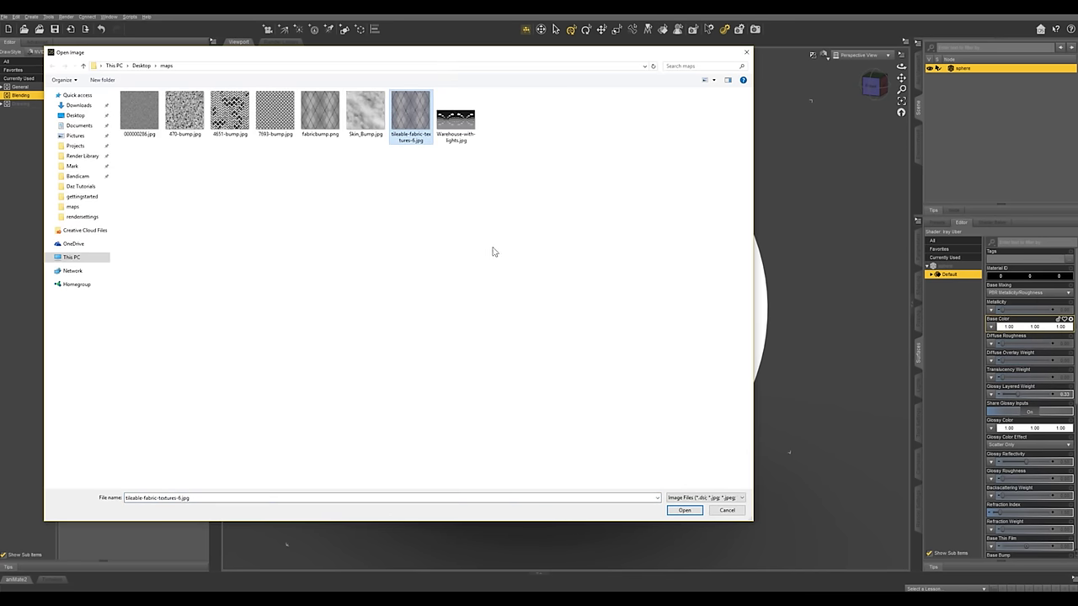
left_click(691, 512)
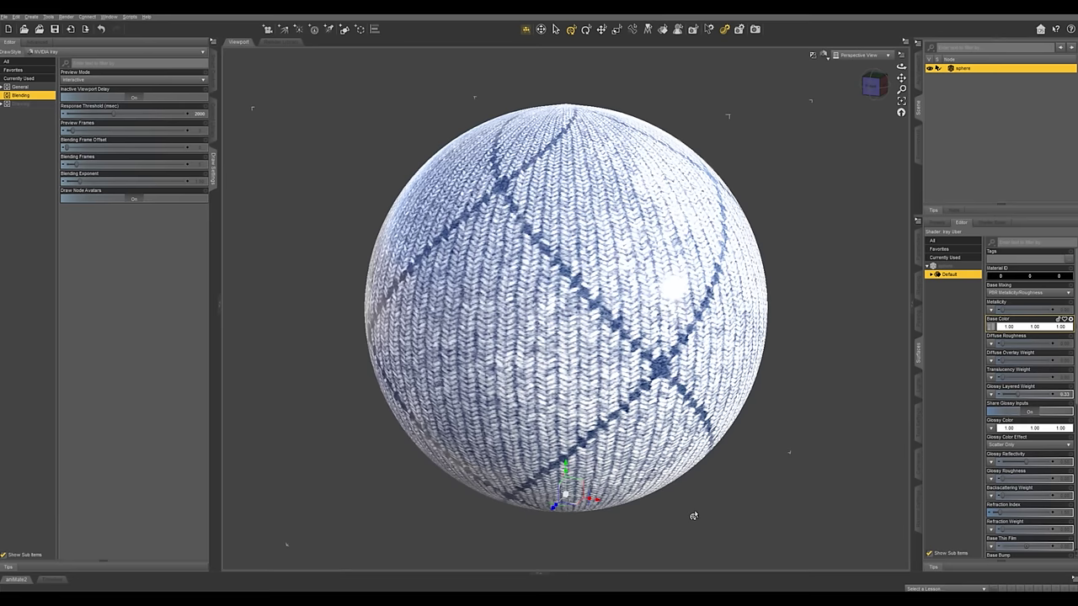
key("alt+Tab")
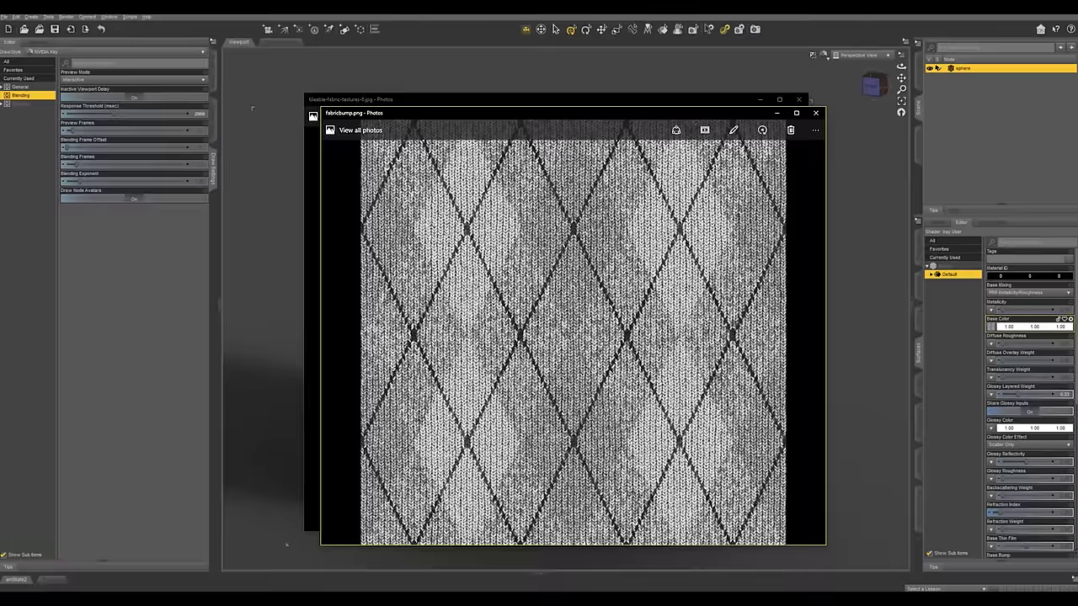
Step: Close both the fabricbump.png and fabric texture Photos windows
key("alt+F4")
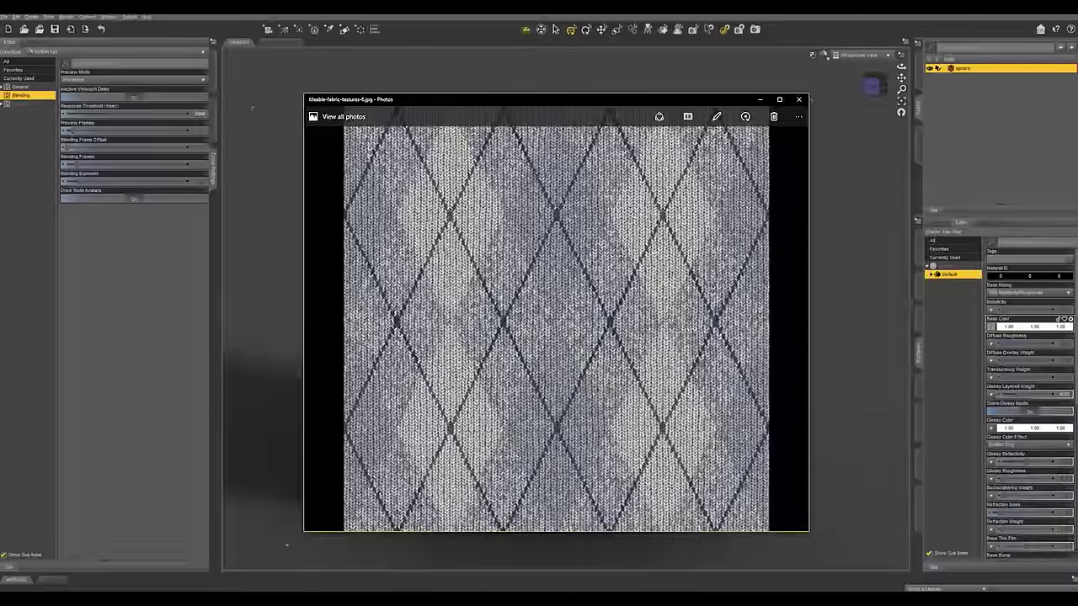
key("alt+F4")
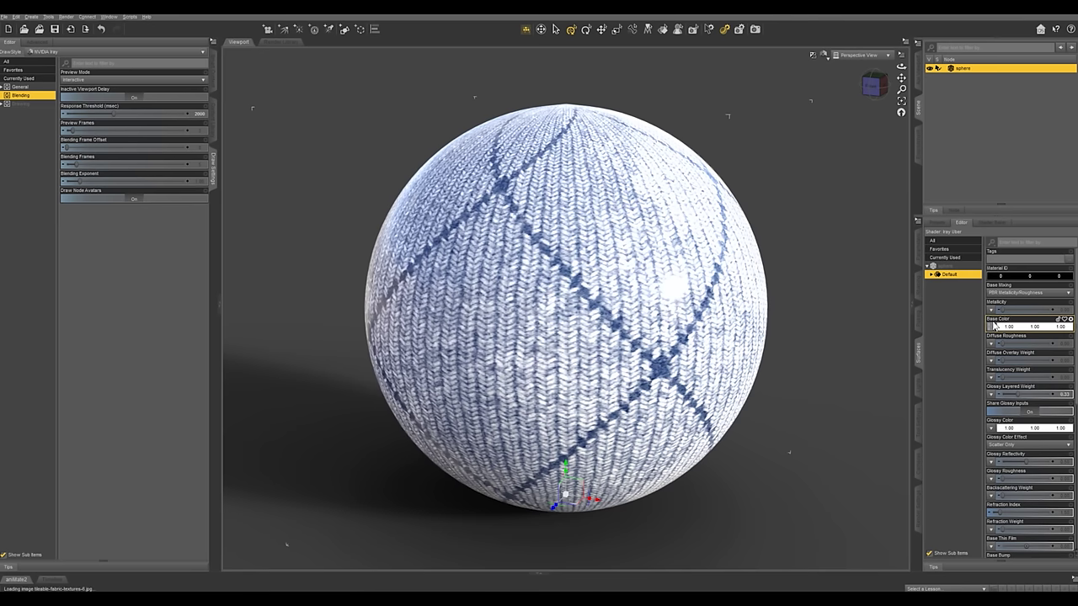
Step: Set the Base Color texture's Instance Tiling to 12 in the Image Editor
mouse_move(995, 329)
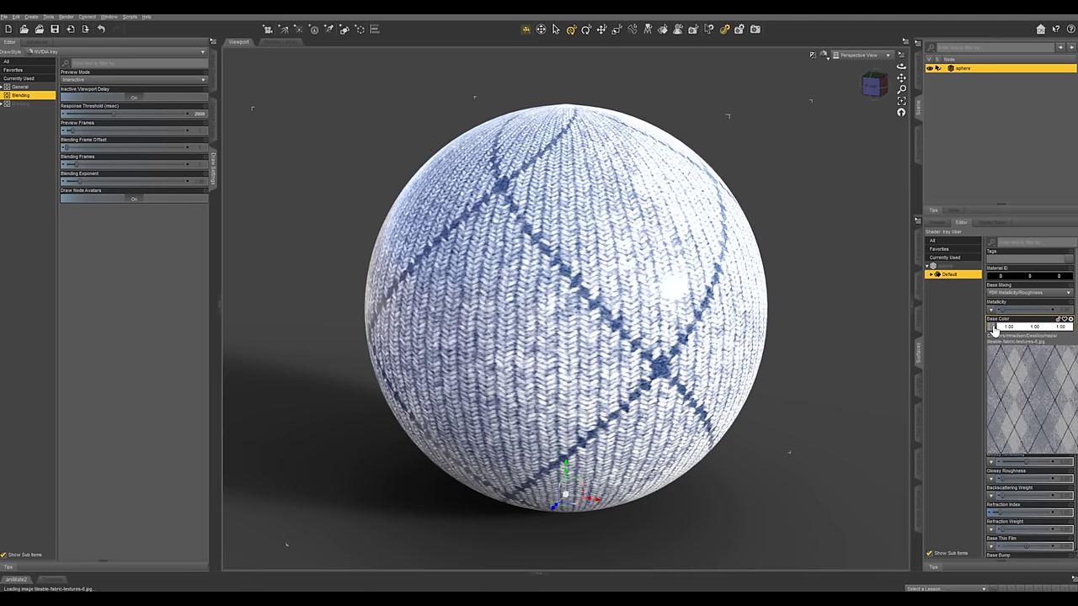
left_click(995, 330)
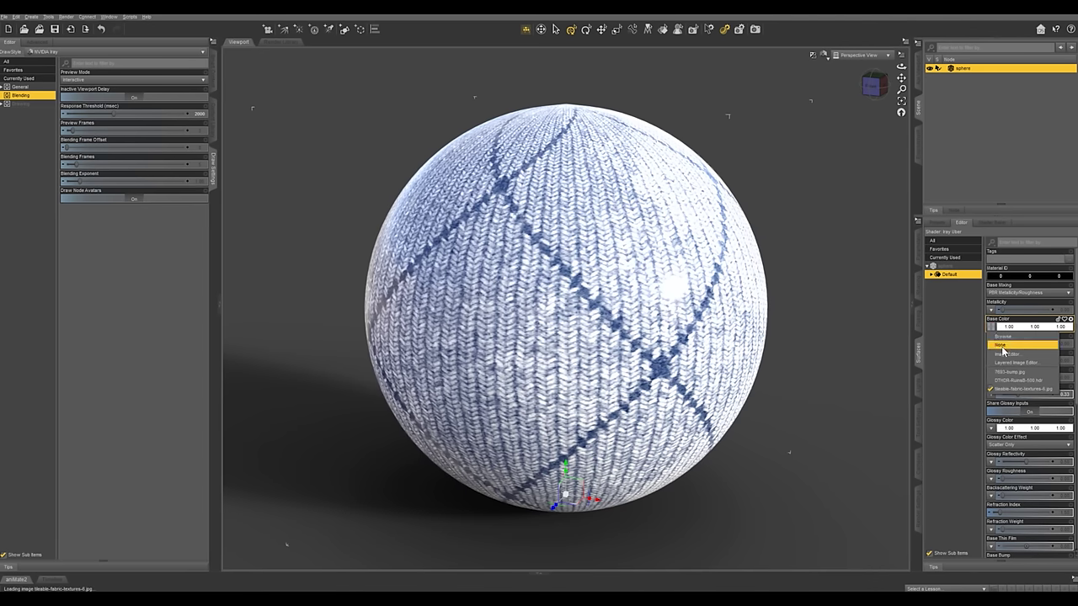
left_click(1002, 354)
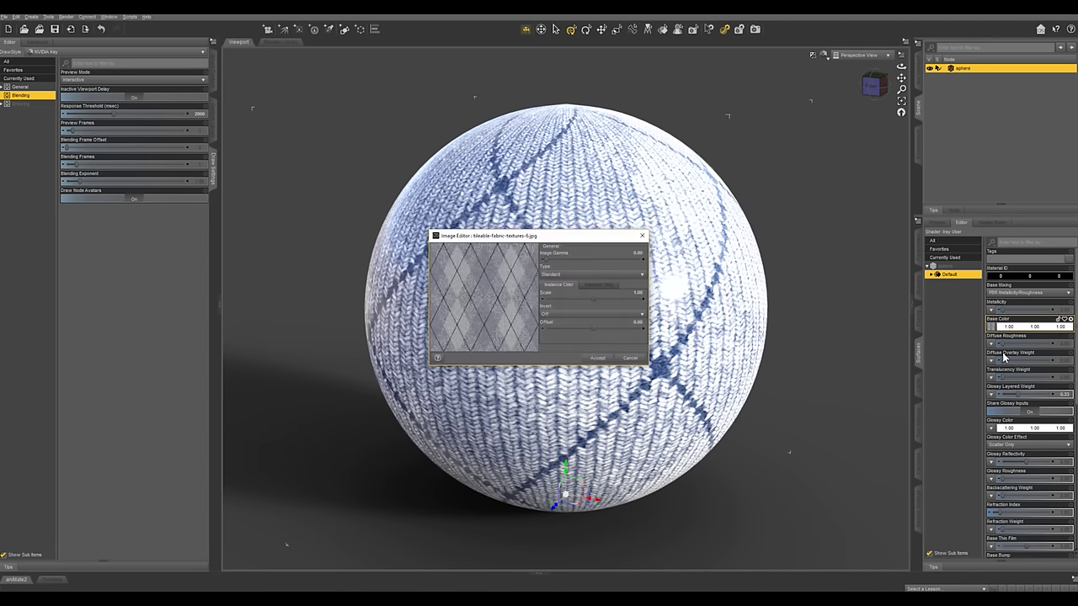
left_click(593, 286)
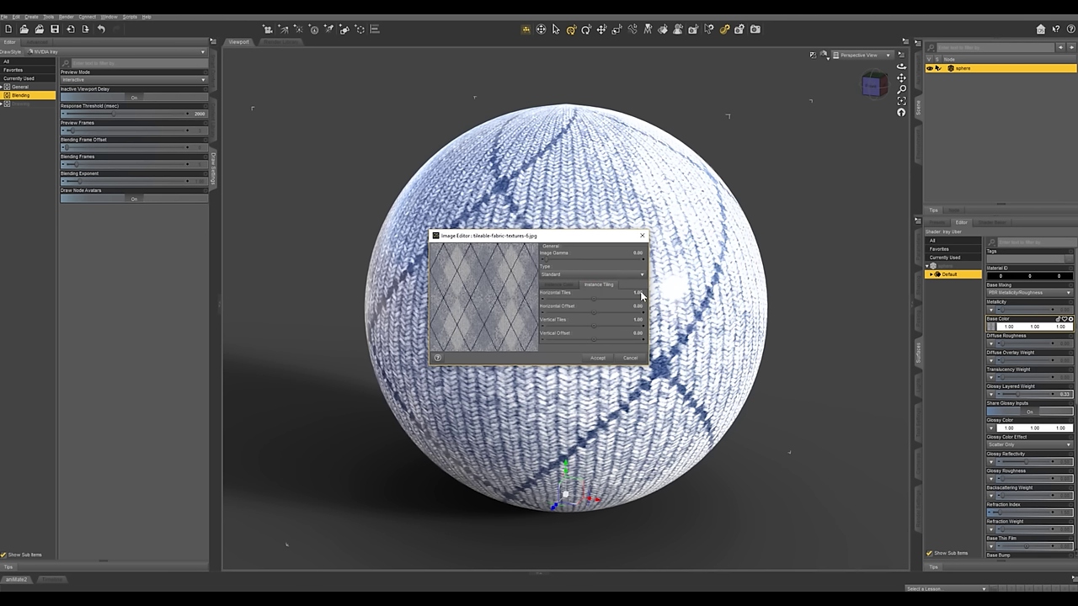
left_click(638, 320)
type("12")
left_click(598, 358)
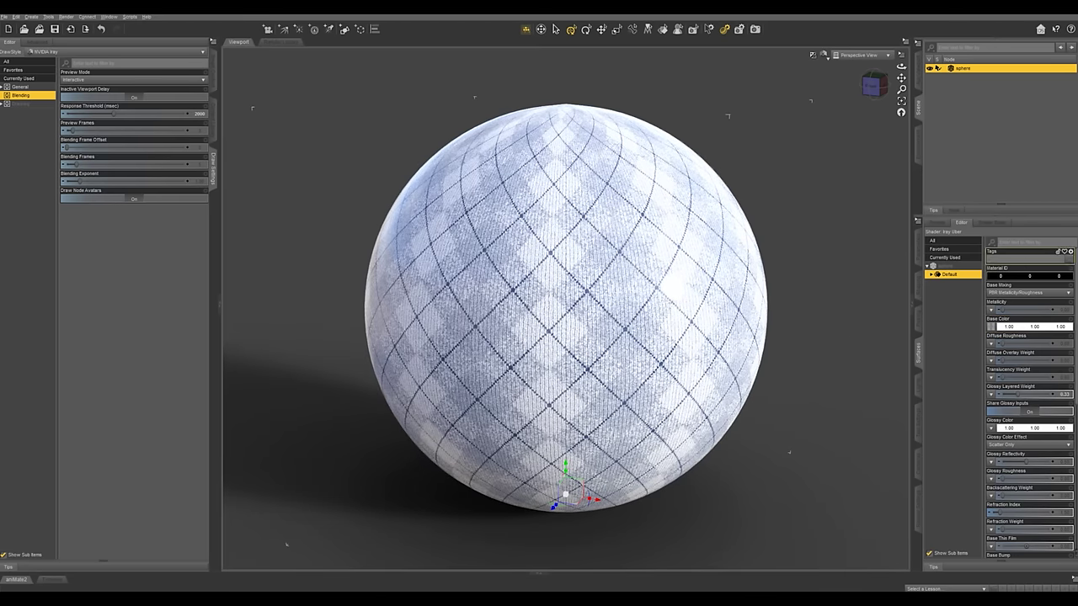
Step: Load fabricbump.png as the sphere's Displacement Strength map and raise the strength slider above 0
left_click(1034, 243)
type("gl")
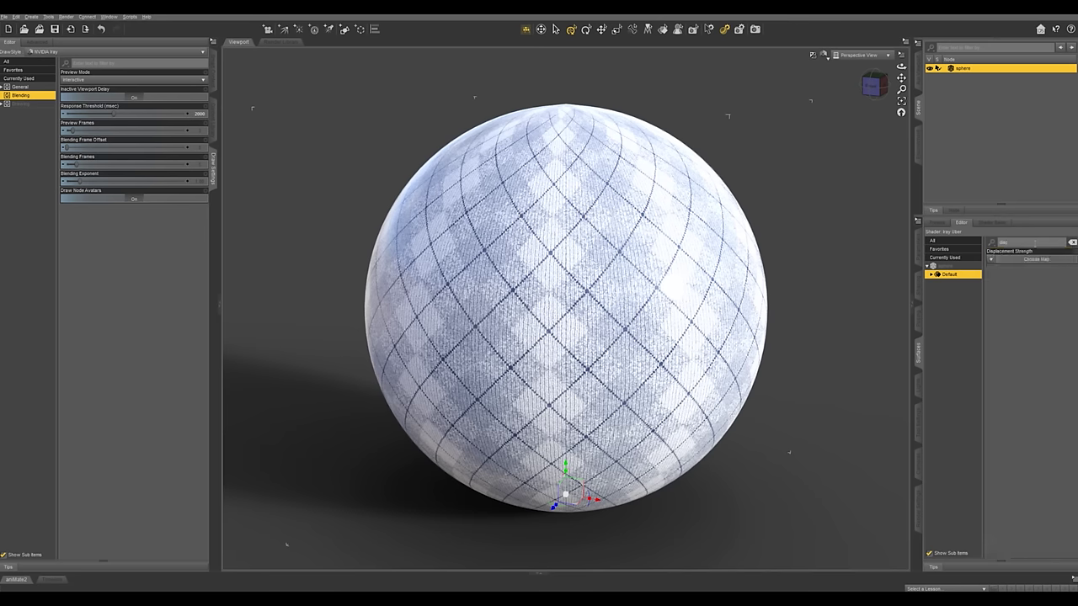
left_click(991, 261)
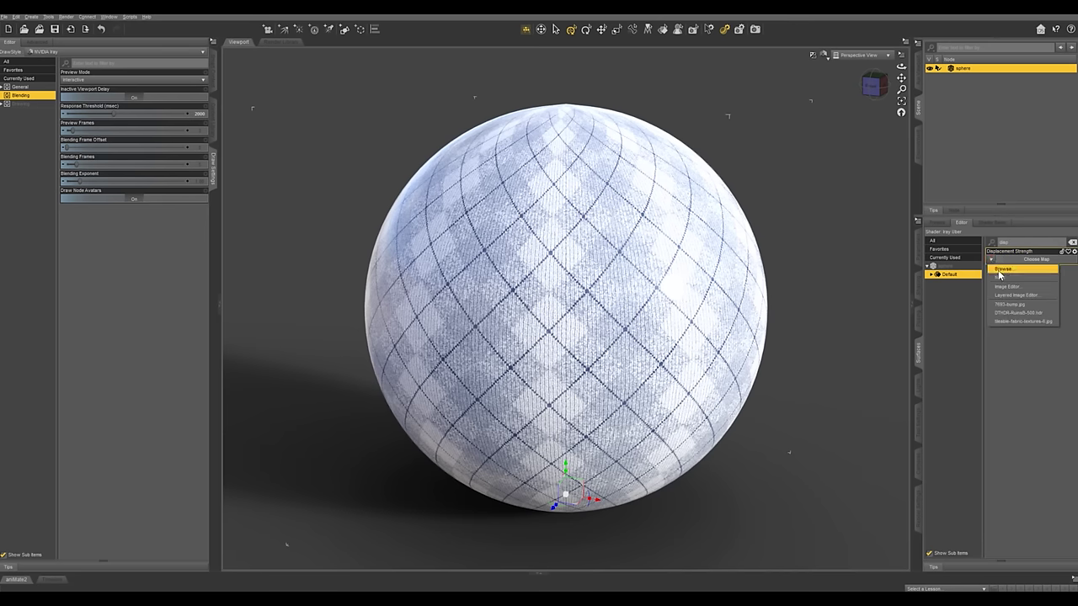
left_click(998, 270)
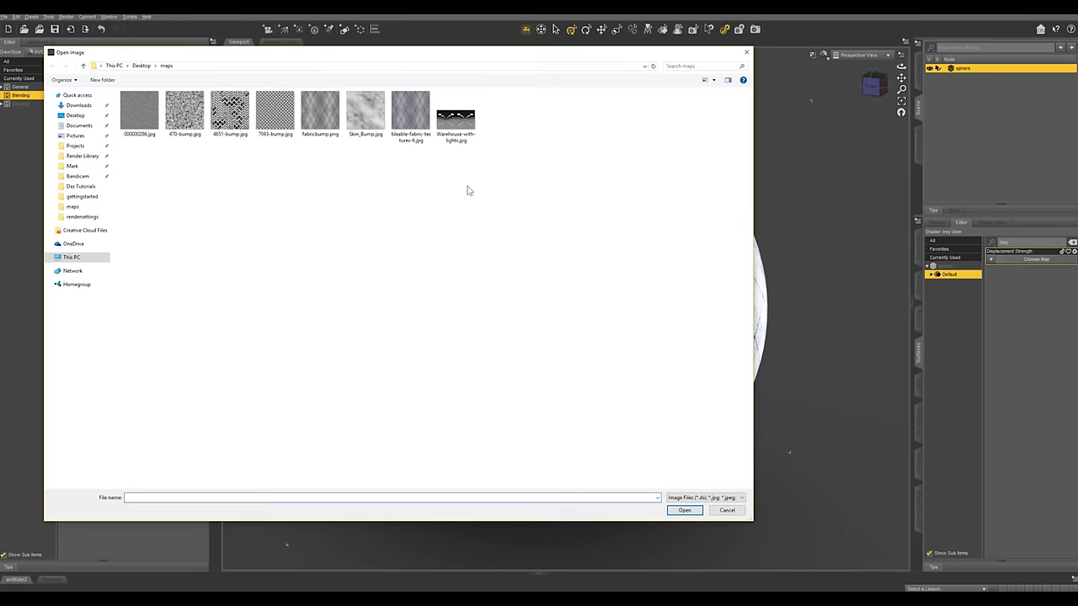
left_click(326, 117)
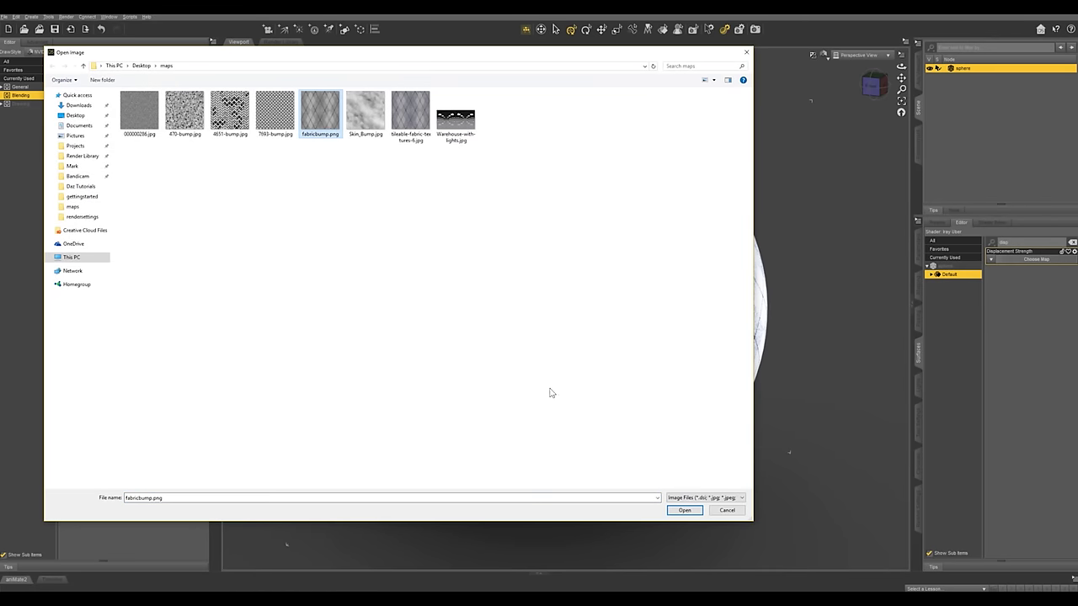
left_click(685, 510)
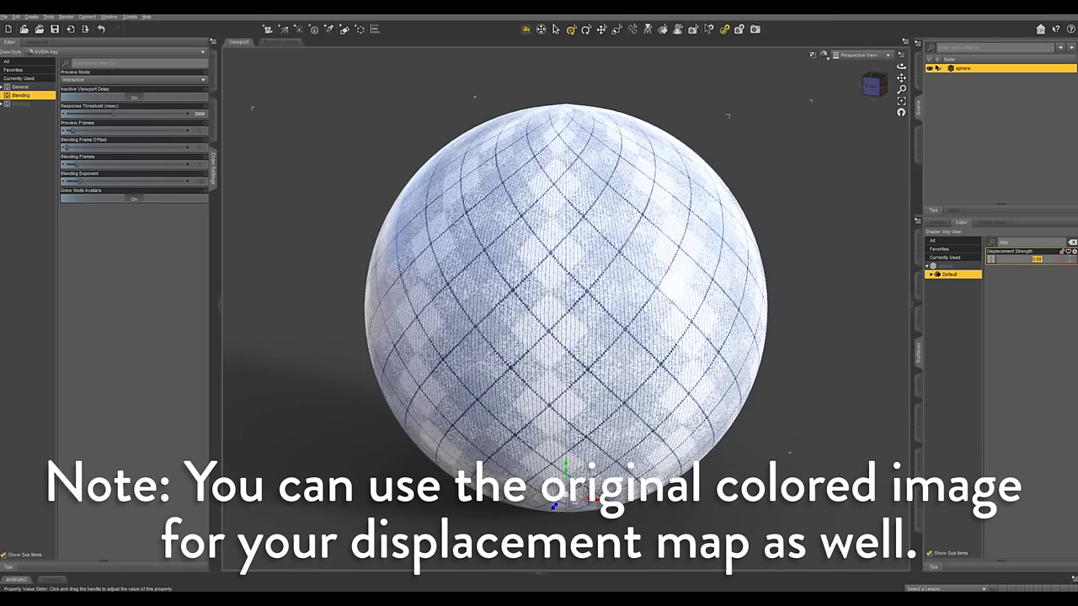
left_click(1069, 260)
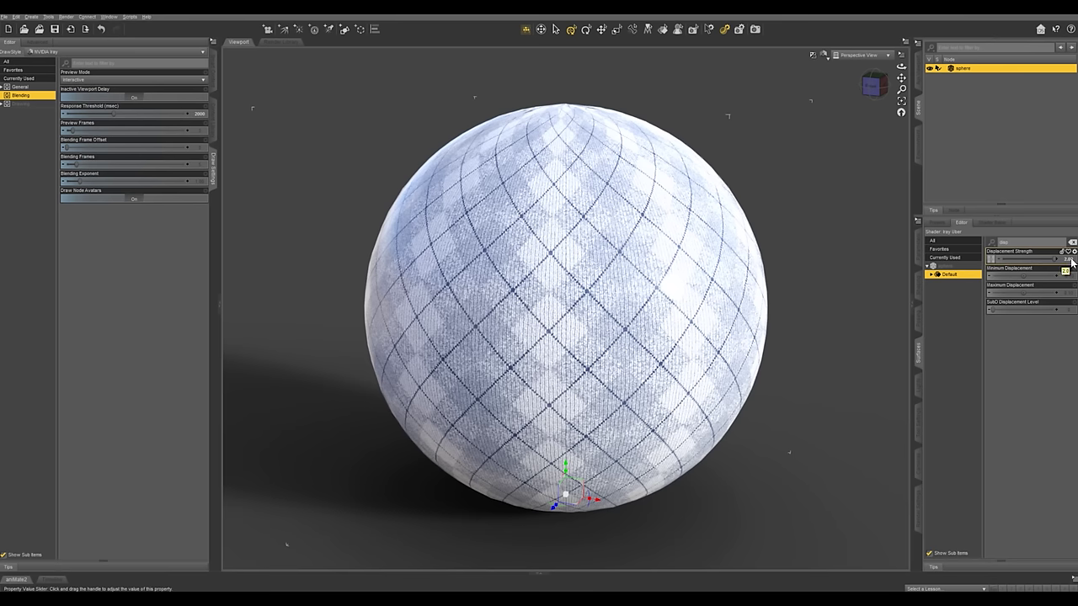
Step: Turn off Use Limits in the Displacement Strength parameter settings
left_click(1074, 252)
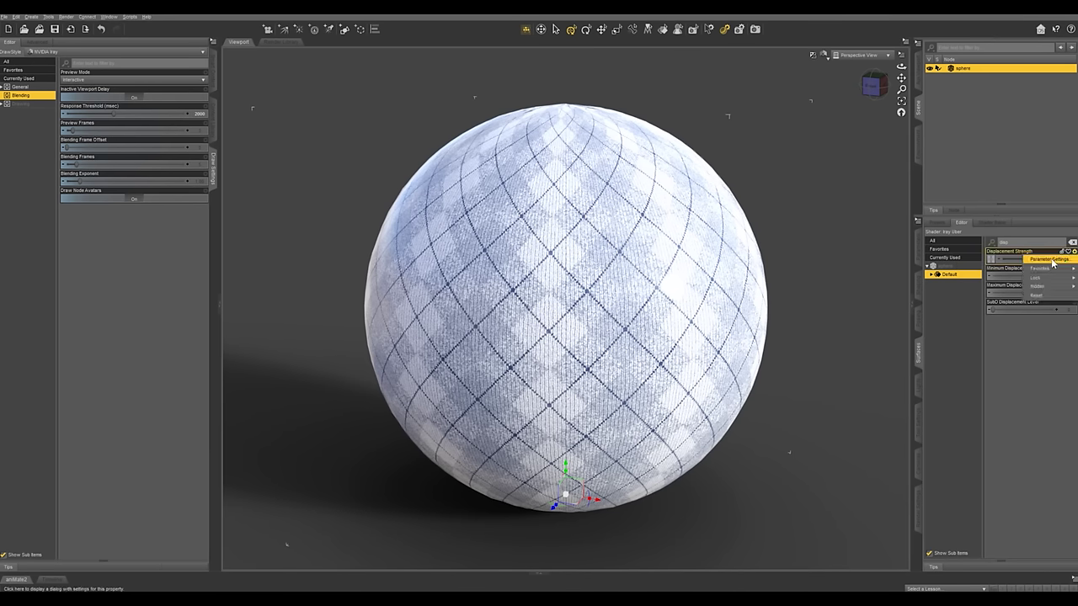
left_click(1048, 260)
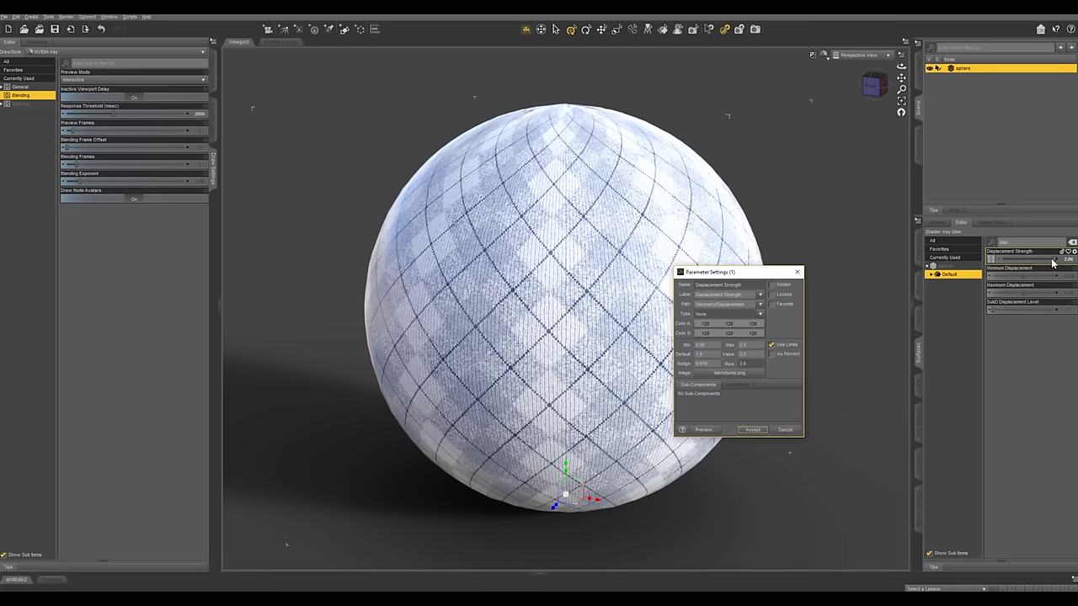
left_click(772, 347)
left_click(771, 346)
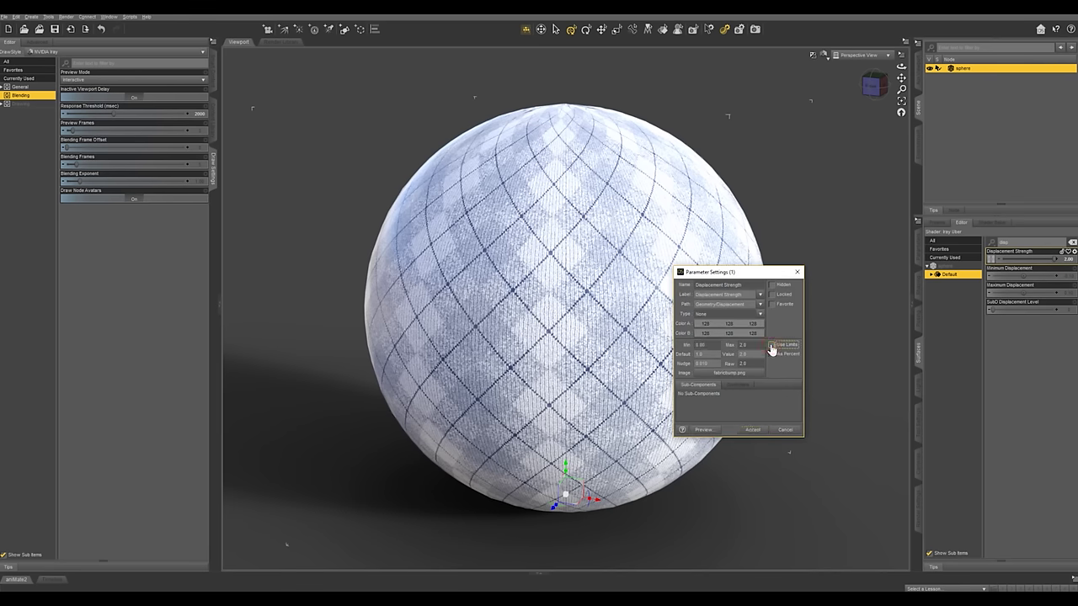
left_click(752, 430)
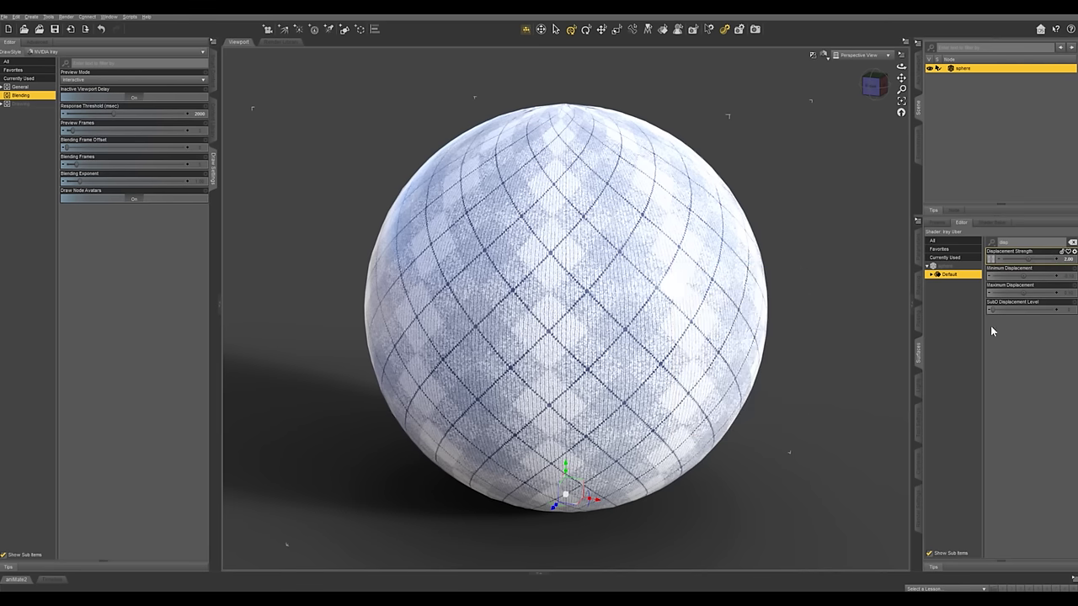
Step: Set Displacement Strength to 5.00
left_click(1069, 262)
type("5")
key("Return")
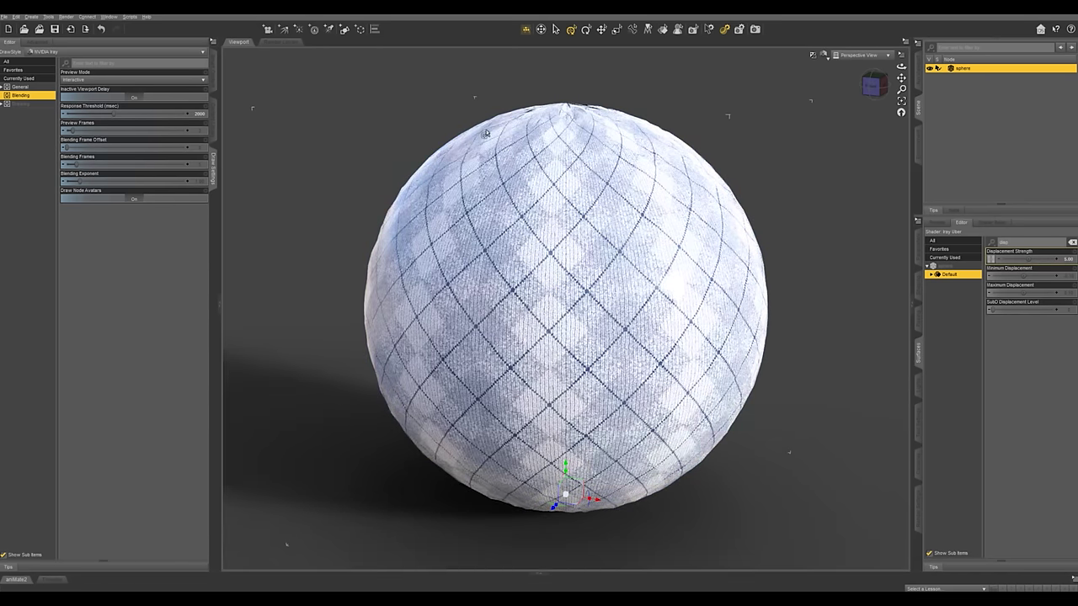
Step: Switch the DrawStyle to Wire Texture Shaded and back to NVIDIA Iray, then raise SubD Displacement Level
left_click(824, 55)
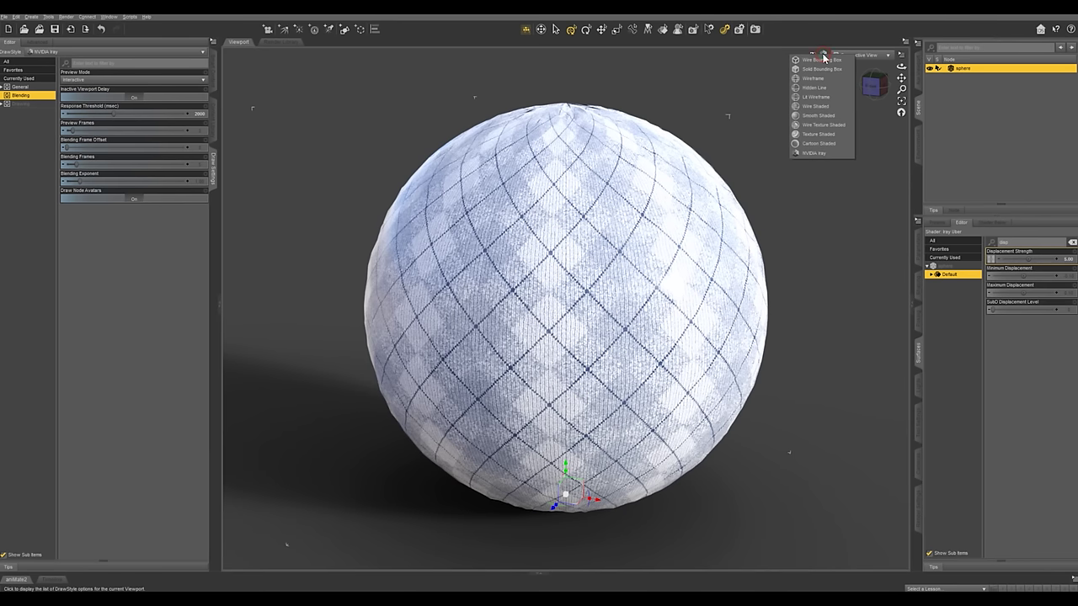
left_click(822, 126)
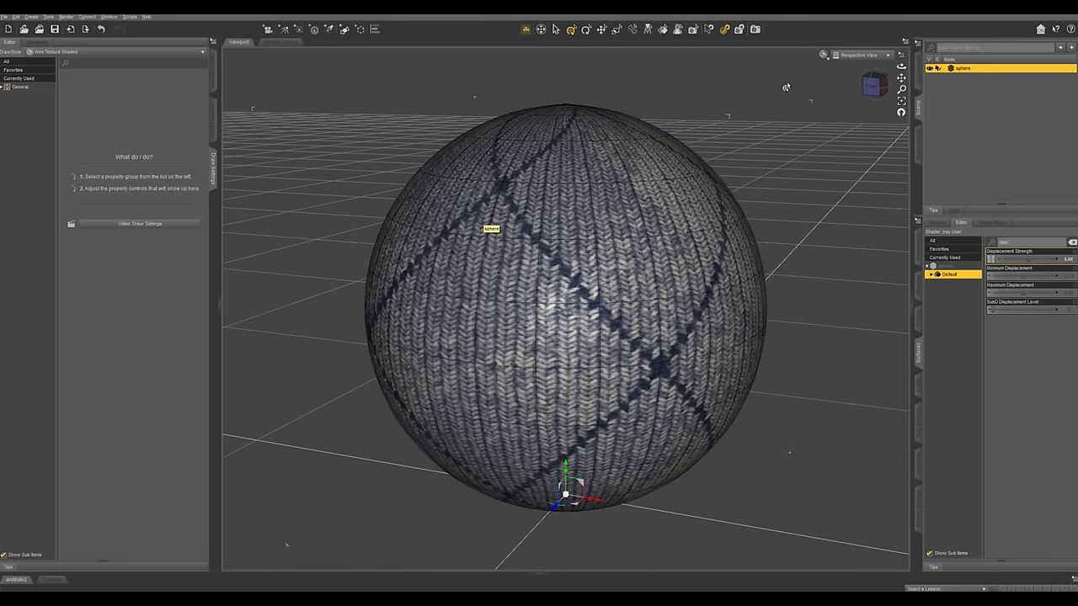
left_click(823, 55)
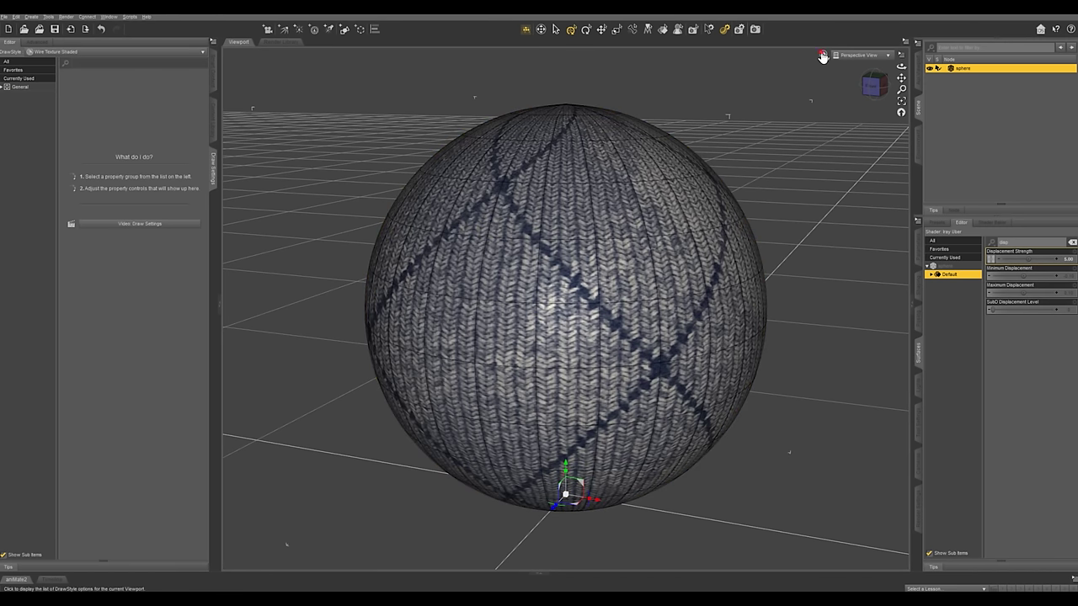
left_click(831, 152)
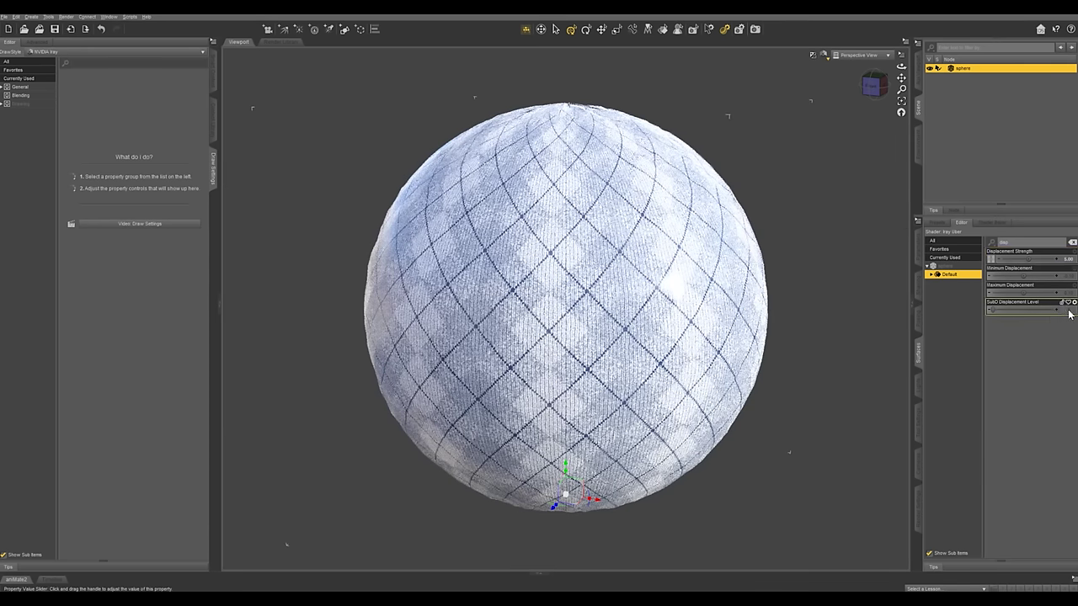
left_click_drag(1070, 313, 1032, 310)
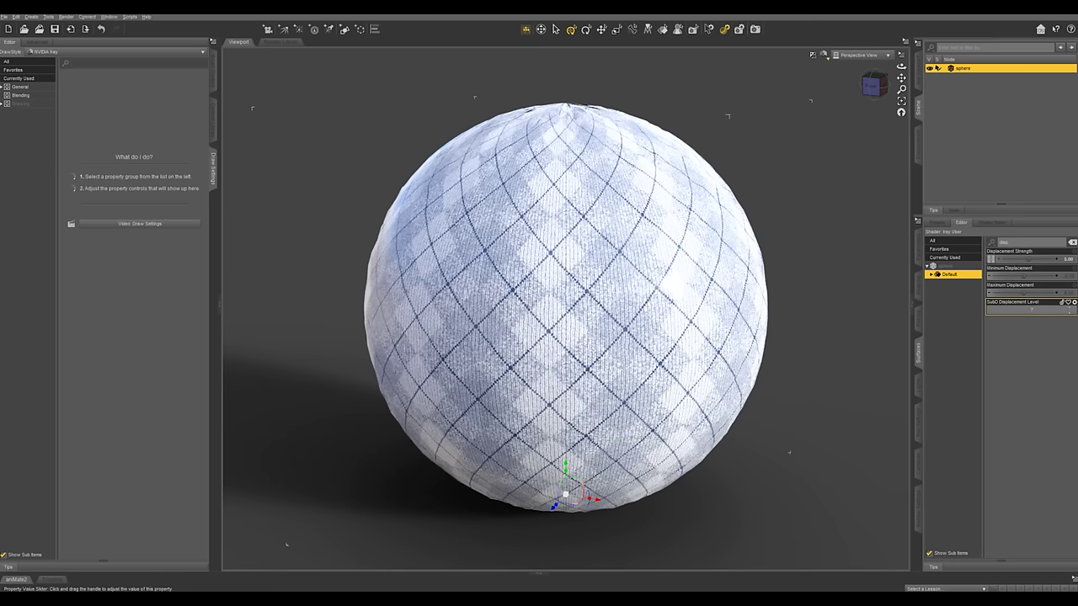
left_click_drag(1032, 310, 1028, 310)
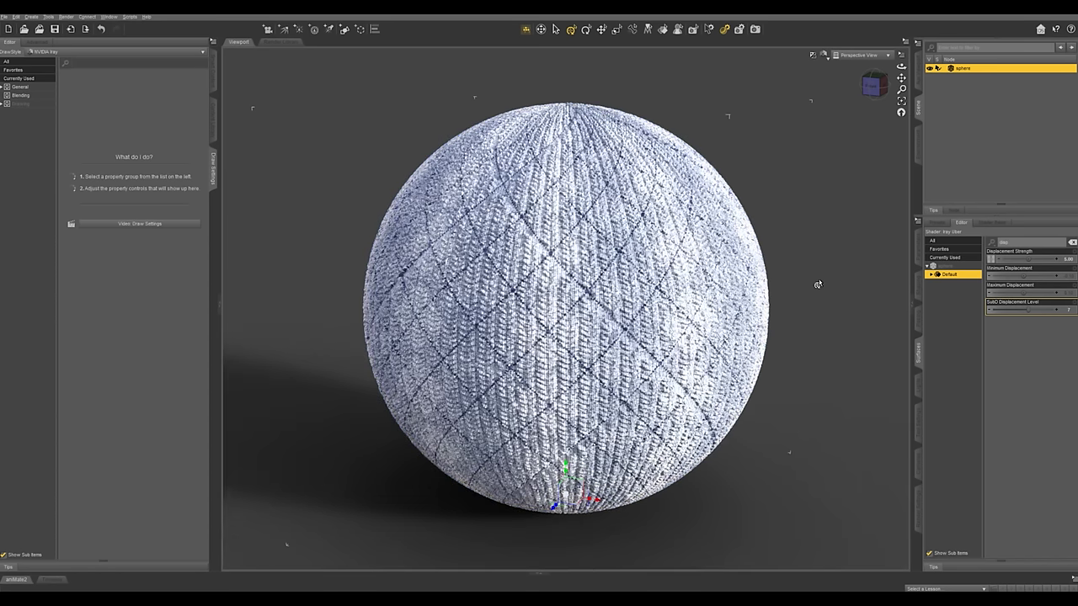
Step: Increase Displacement Strength to 10.00
left_click(1070, 263)
key("Return")
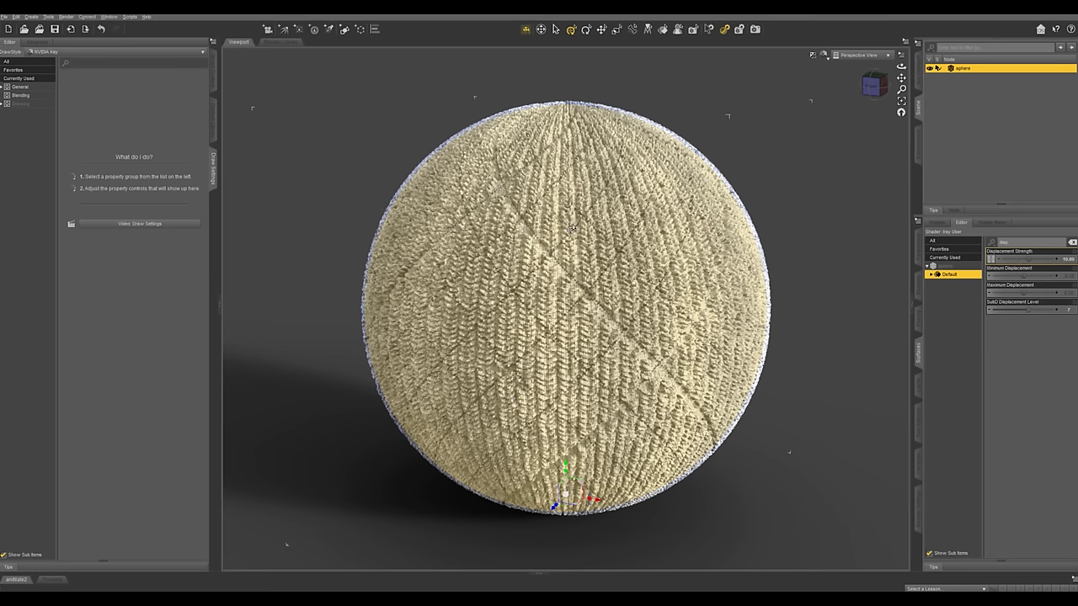
Step: Set fabricbump.png's Instance Tiling to 5 horizontal and 5 vertical tiles in the Image Editor
left_click(991, 261)
left_click(1002, 287)
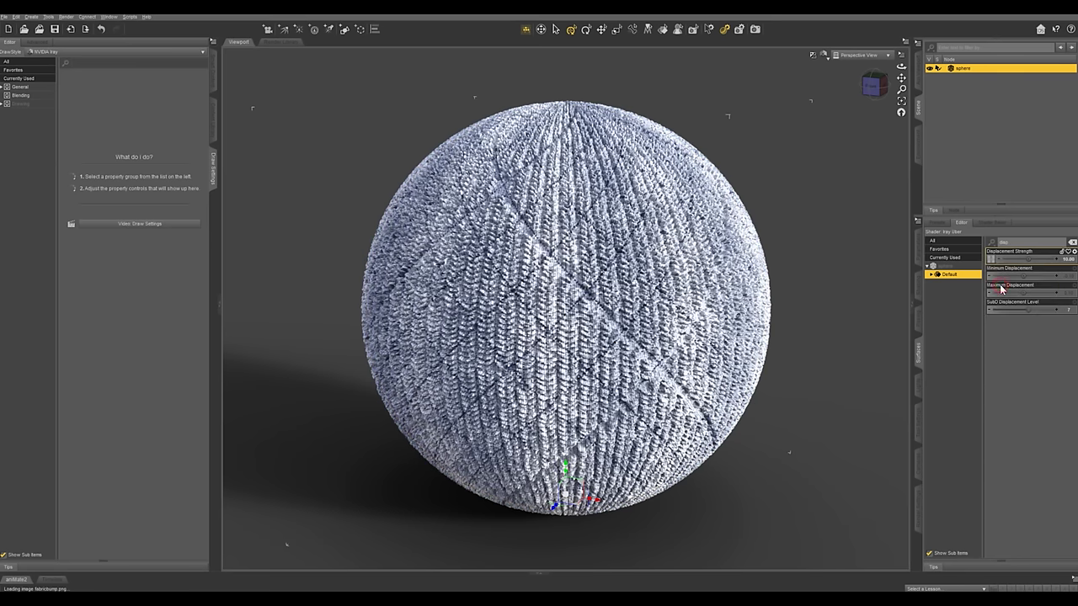
left_click(603, 286)
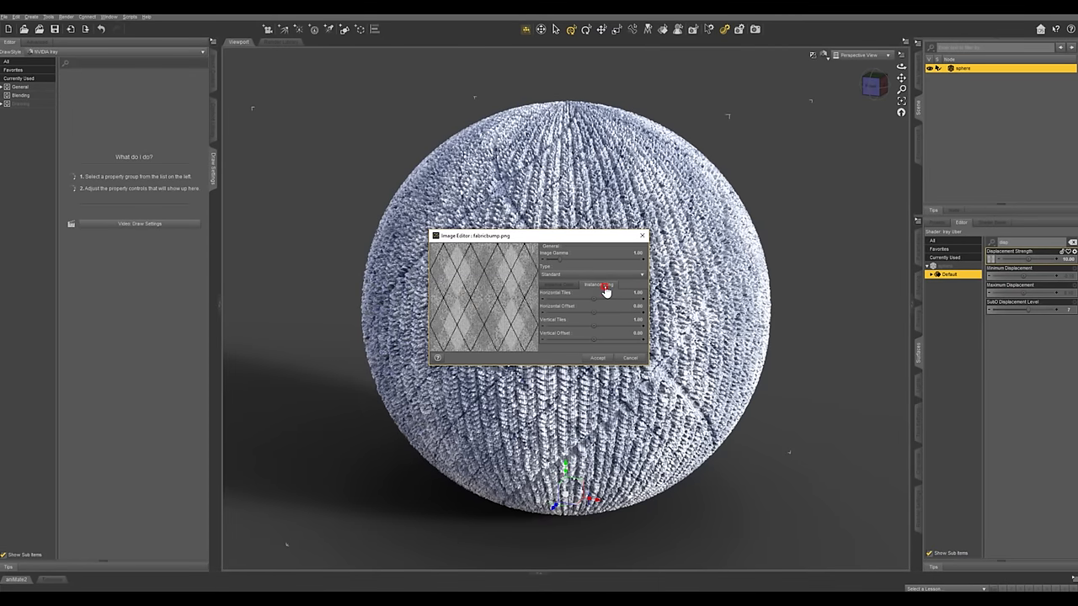
left_click(637, 292)
type("5")
left_click(637, 321)
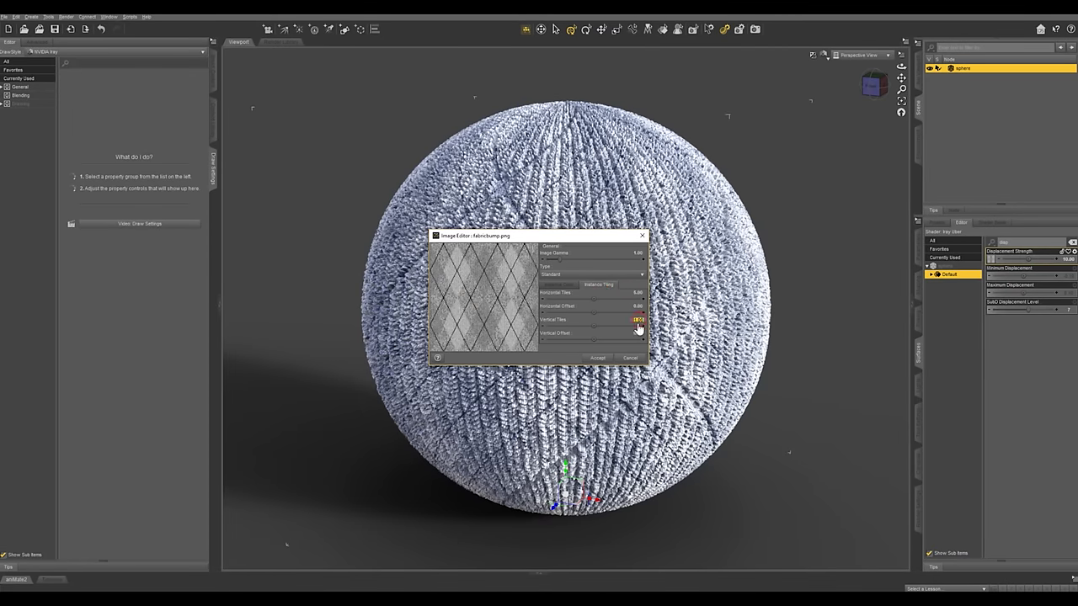
type("5")
left_click(597, 359)
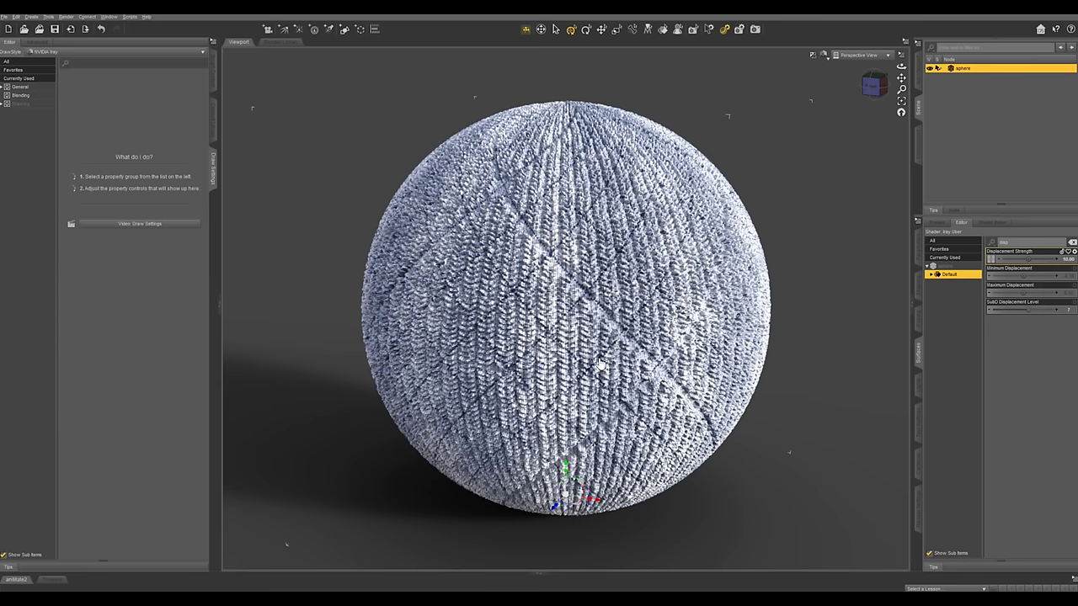